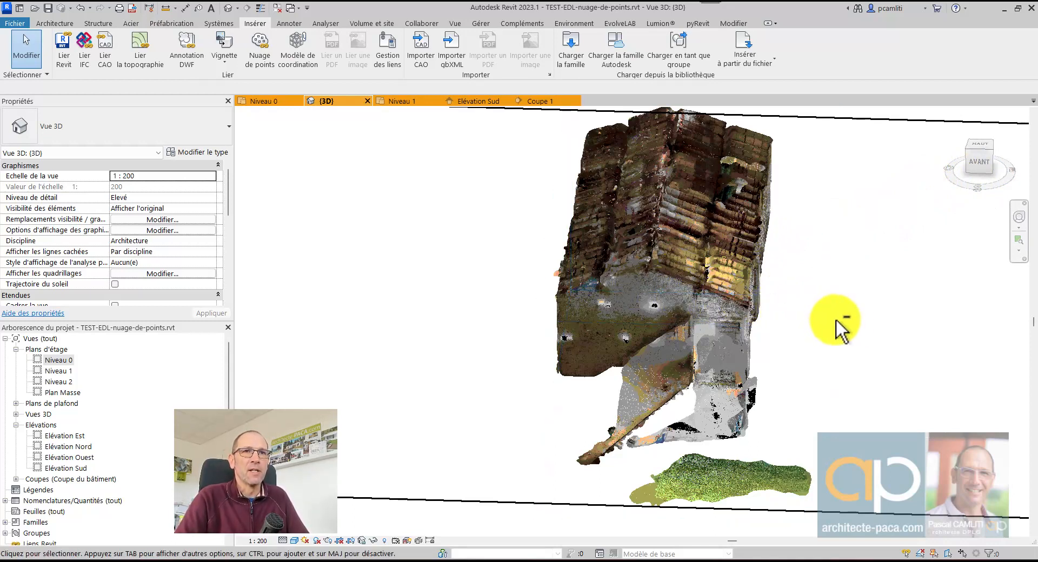
- Switch from Revit to the Polycam captures page in the browser and close the other open web pages
scroll(854, 331, up, 1)
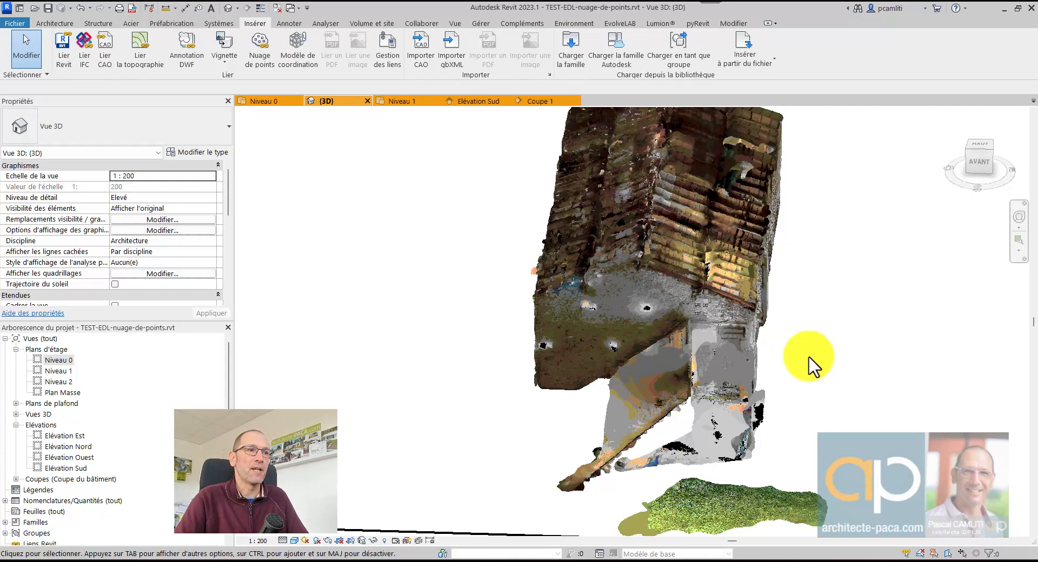
key(alt+Tab)
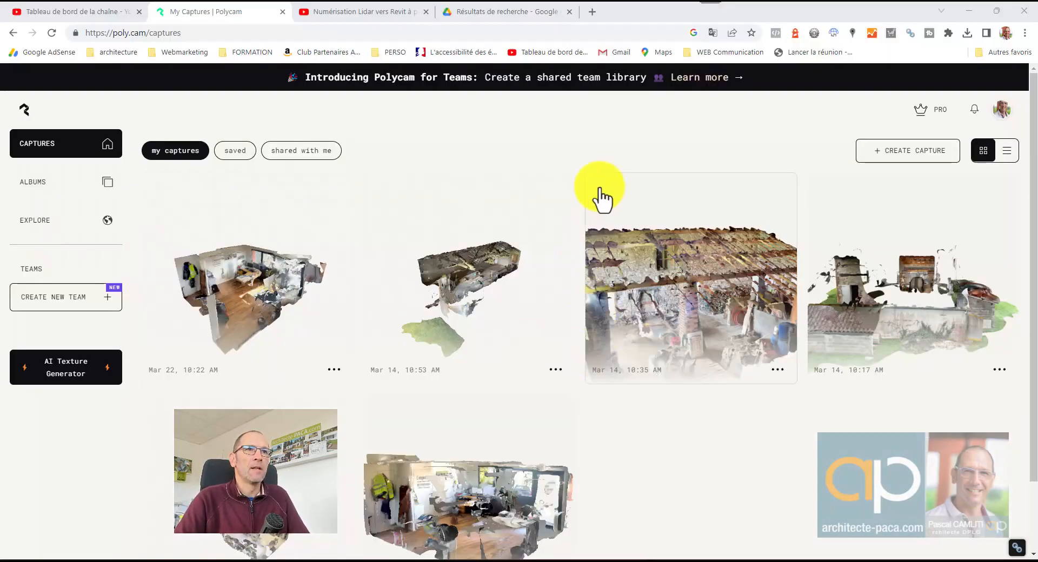
click(594, 157)
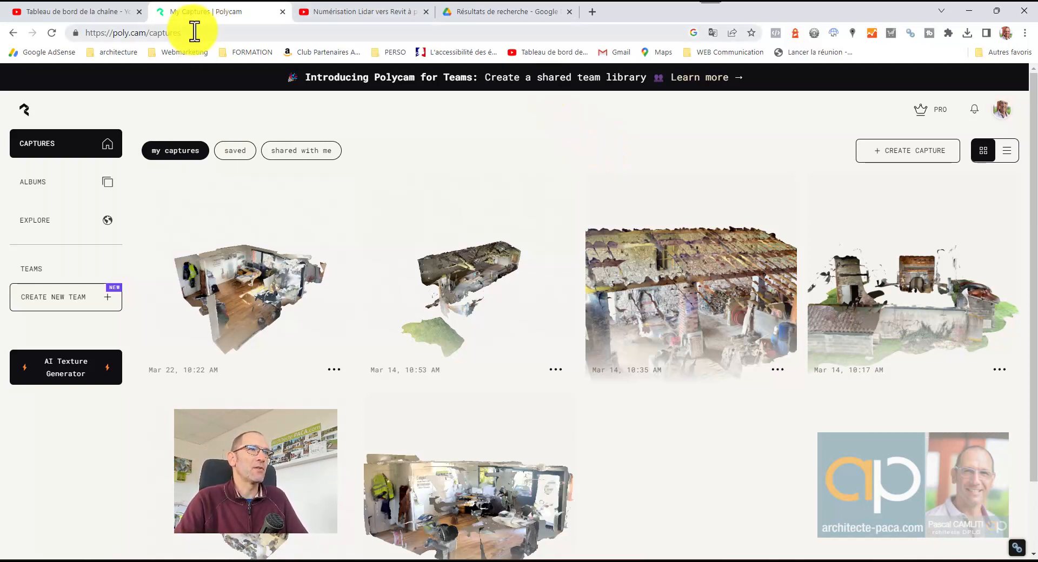
click(426, 11)
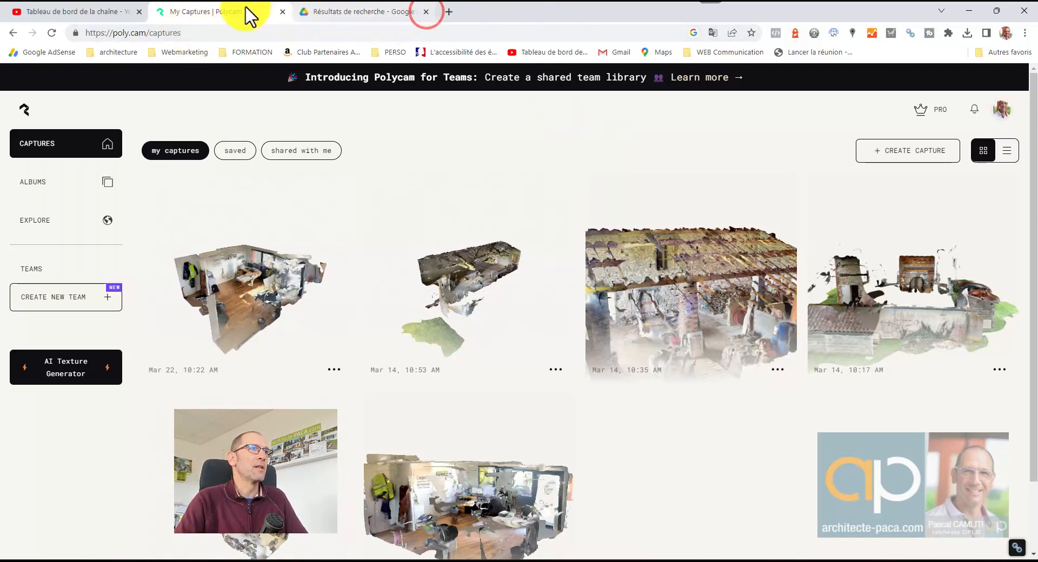
click(139, 12)
click(282, 12)
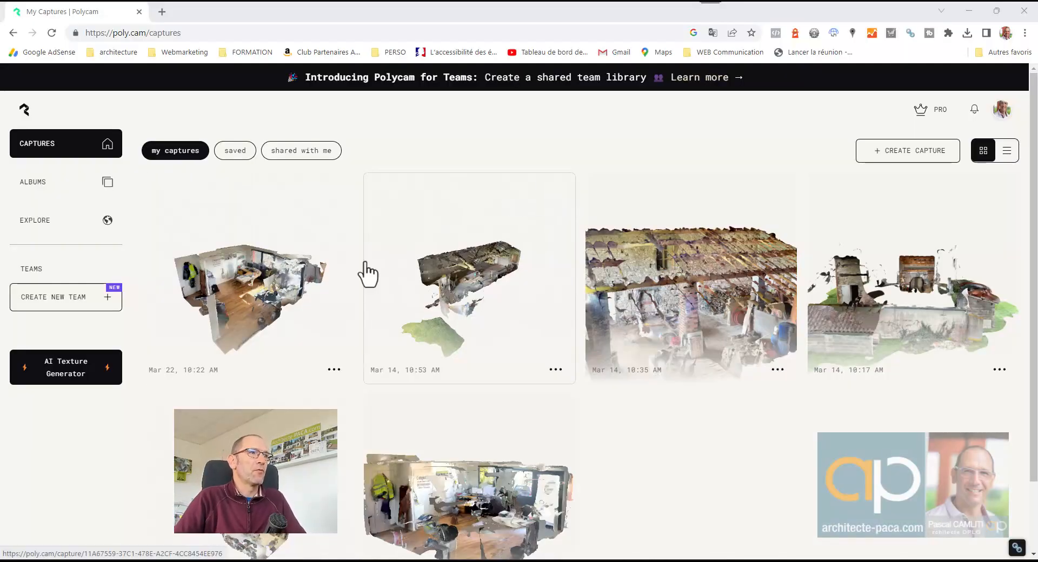
- Open the Mar 22, 10:22 AM office capture and examine the desk area of the 3D scan up close
click(285, 306)
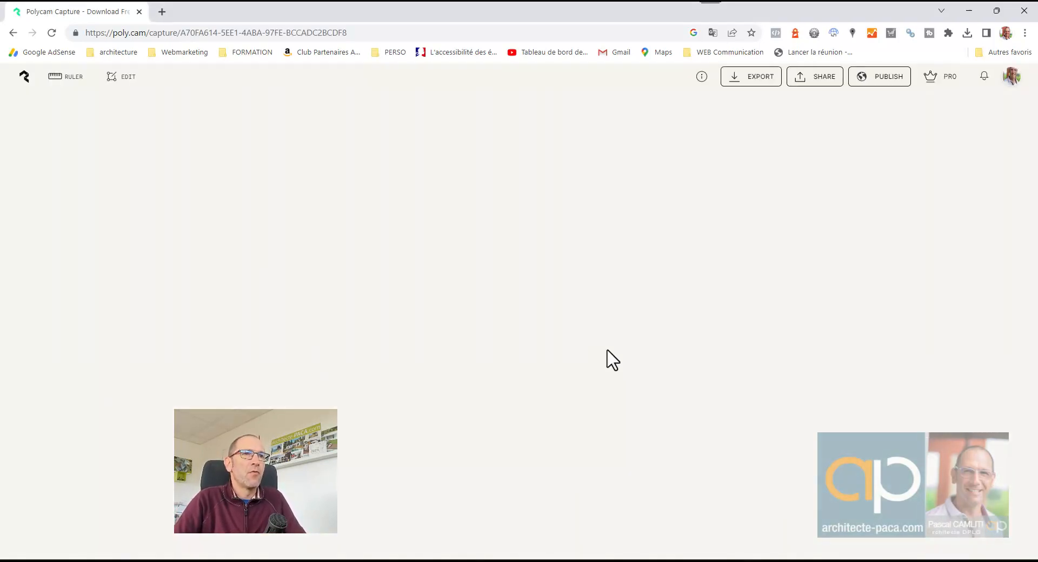
right_drag(478, 366, 517, 374)
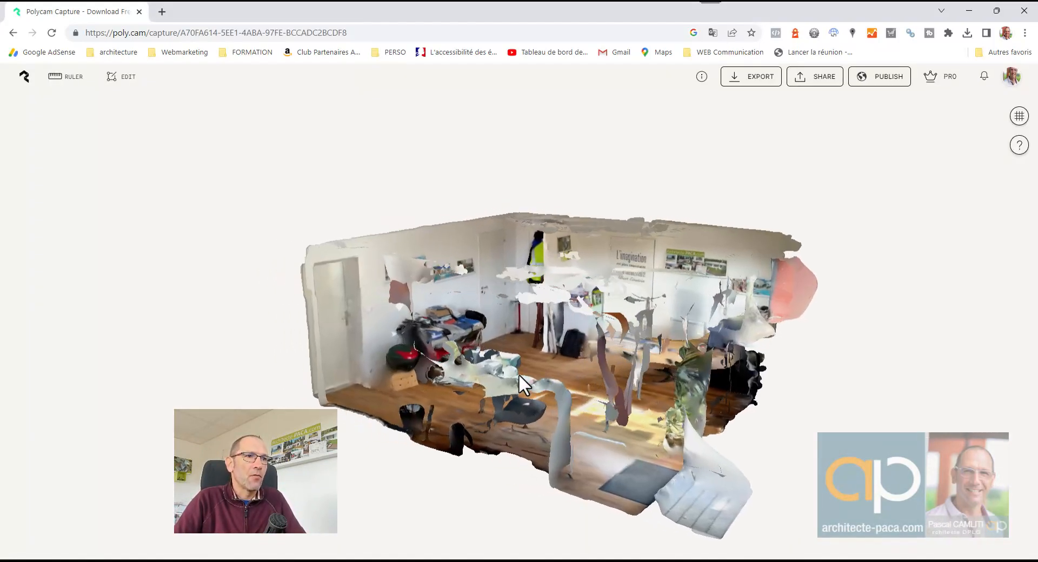
drag(551, 381, 699, 397)
scroll(585, 361, up, 5)
scroll(585, 361, up, 2)
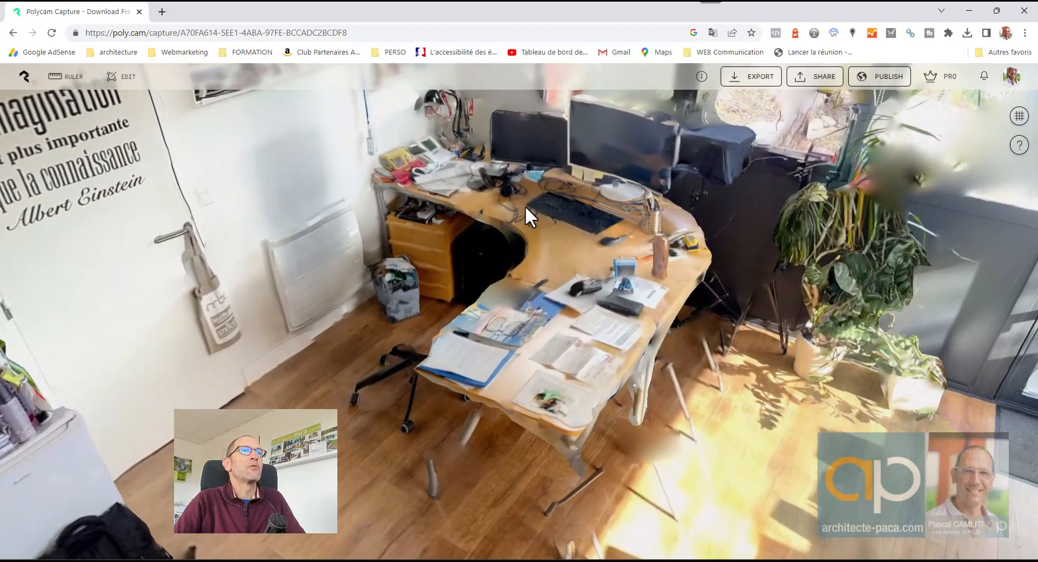
scroll(524, 205, up, 5)
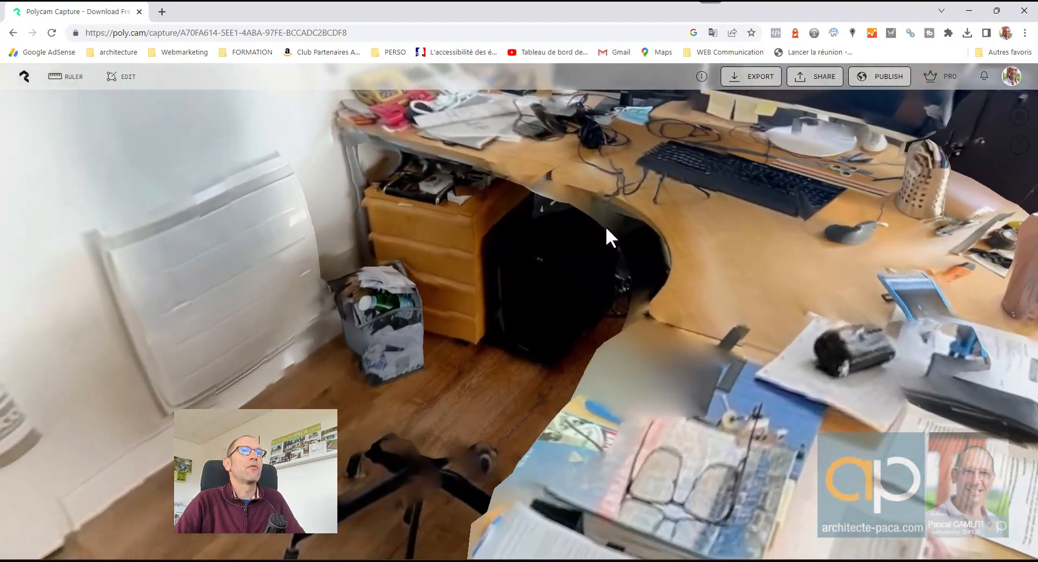
drag(606, 226, 463, 177)
- Examine the rest of the scanned office from inside, including the windows, the glazed door and the plants
drag(368, 201, 647, 386)
scroll(635, 178, down, 5)
drag(762, 381, 373, 424)
drag(666, 379, 687, 330)
scroll(646, 295, up, 5)
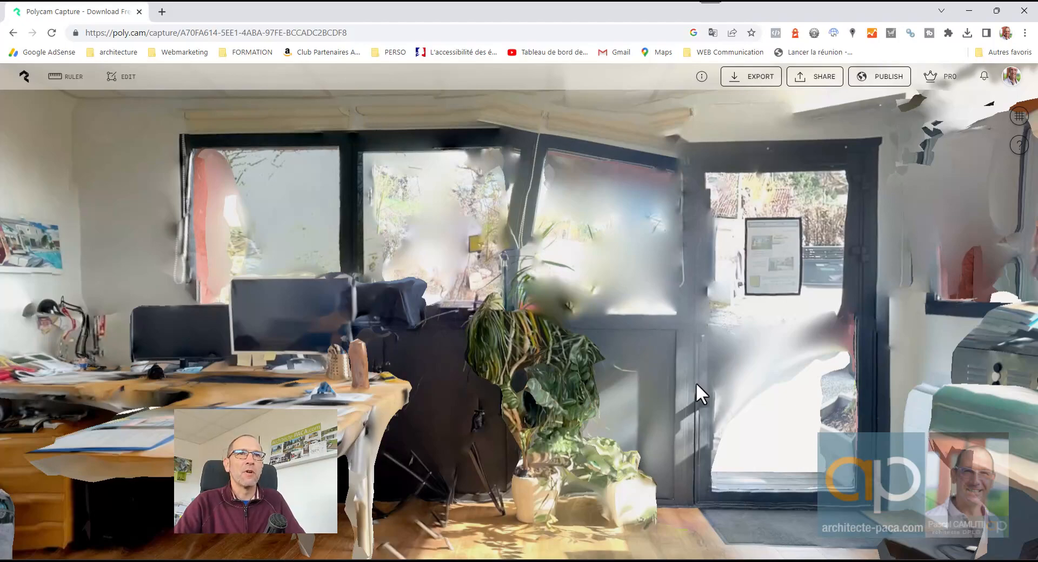
scroll(696, 382, up, 5)
drag(684, 410, 579, 417)
drag(755, 378, 576, 391)
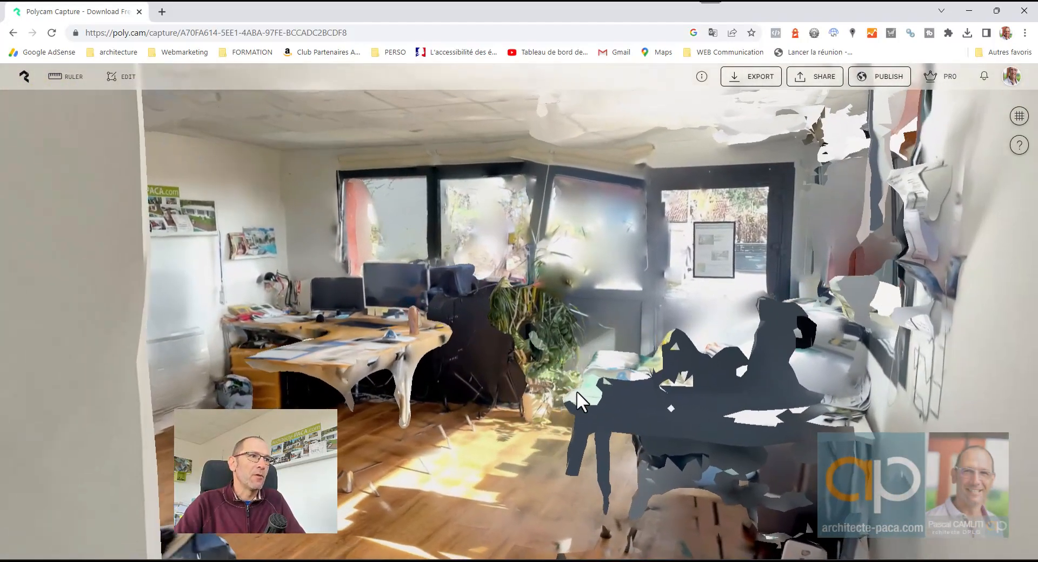
scroll(502, 360, up, 5)
drag(501, 361, 519, 413)
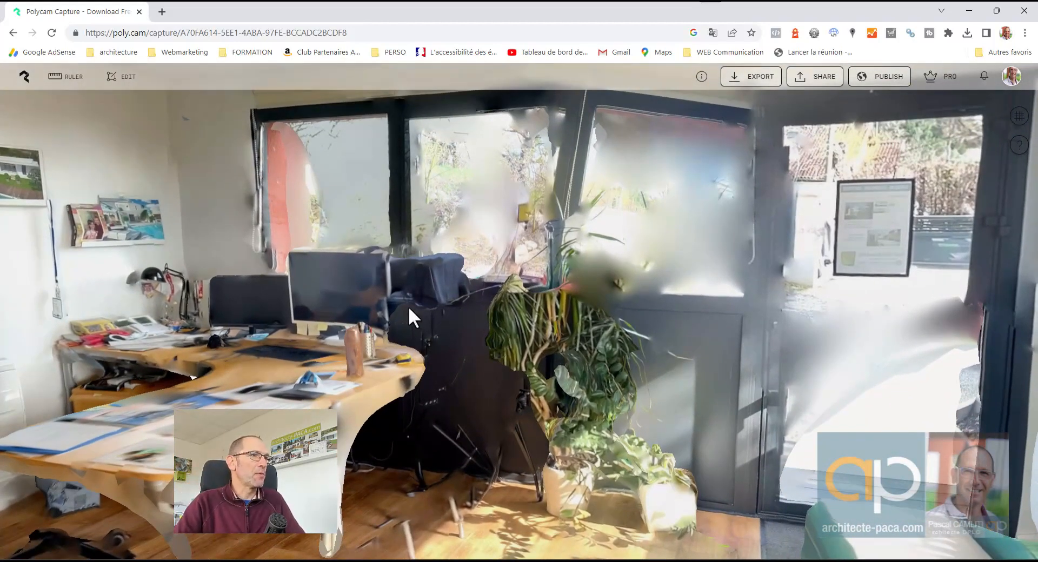
scroll(508, 327, down, 3)
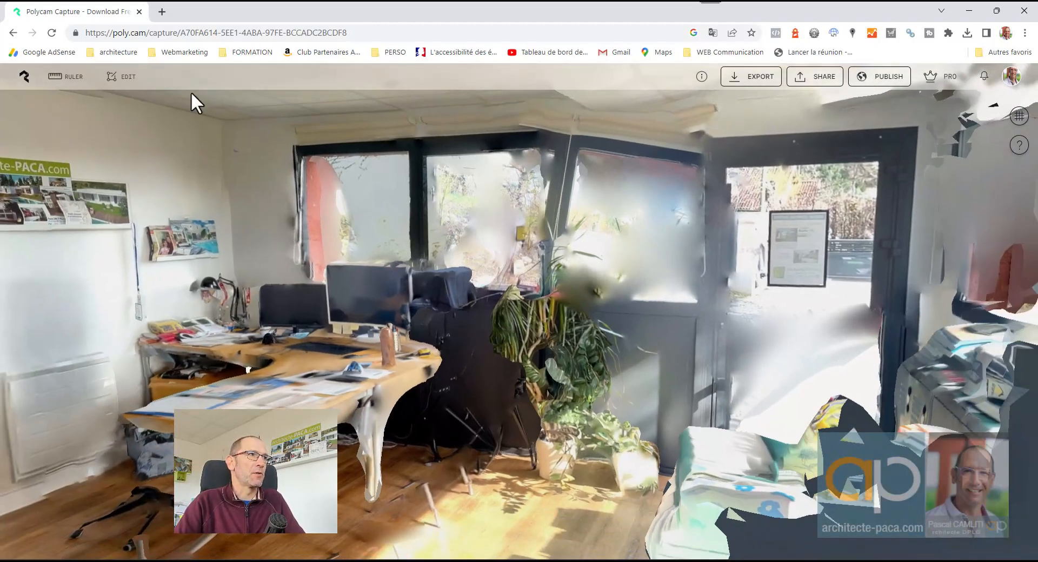
- Leave the capture, view the plan on the Polycam account page and return to the captures list
click(27, 79)
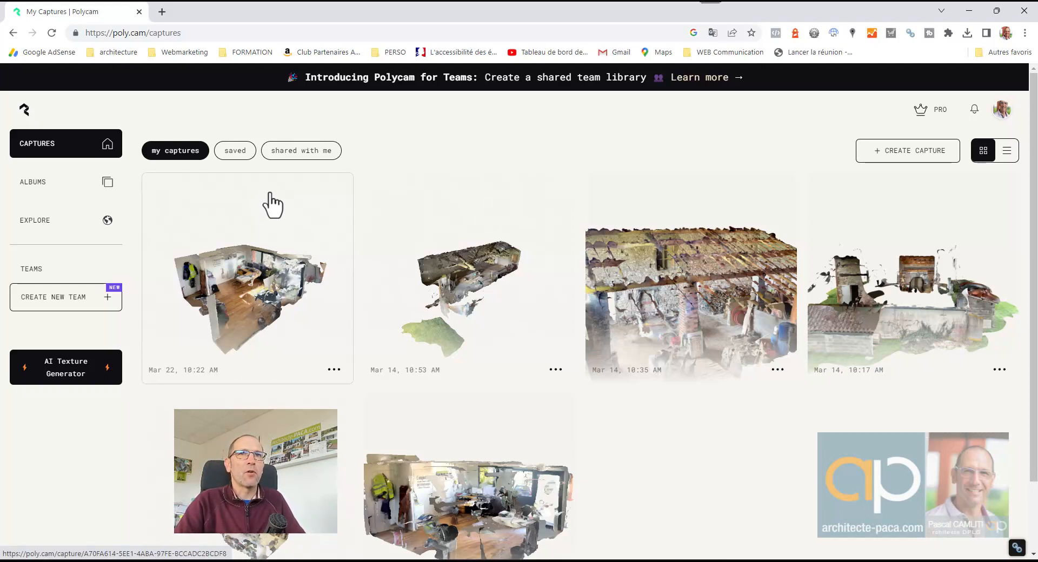
click(939, 114)
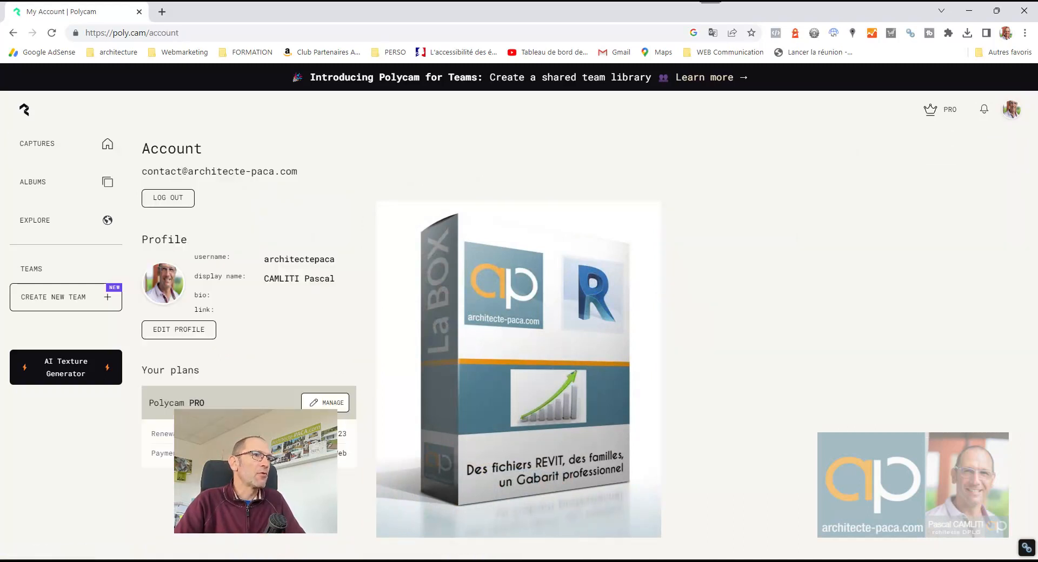
click(45, 147)
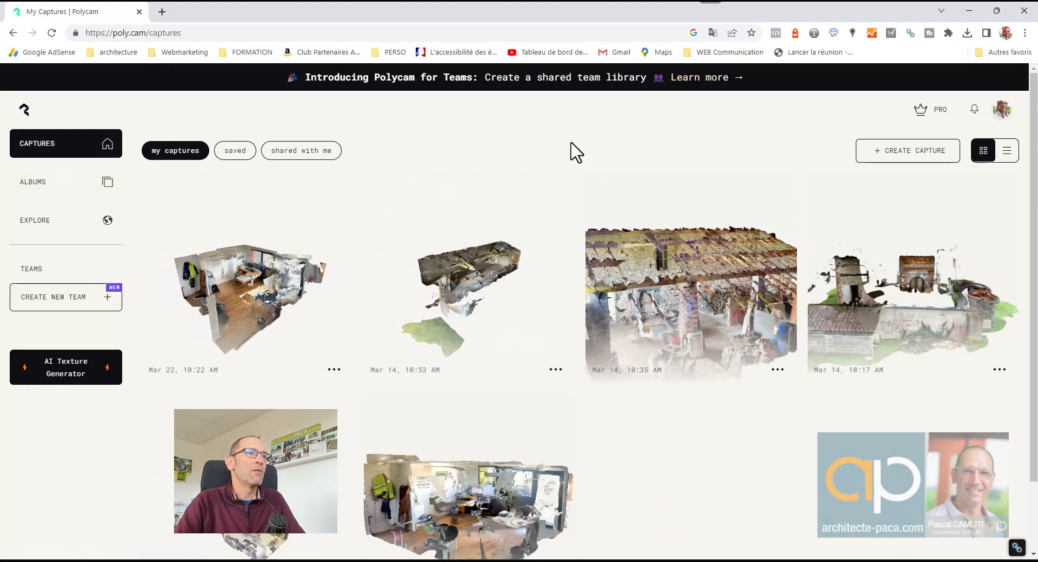
- Reopen the Mar 22, 10:22 AM capture, check the export formats offered for Revit and close the export dialog
click(289, 294)
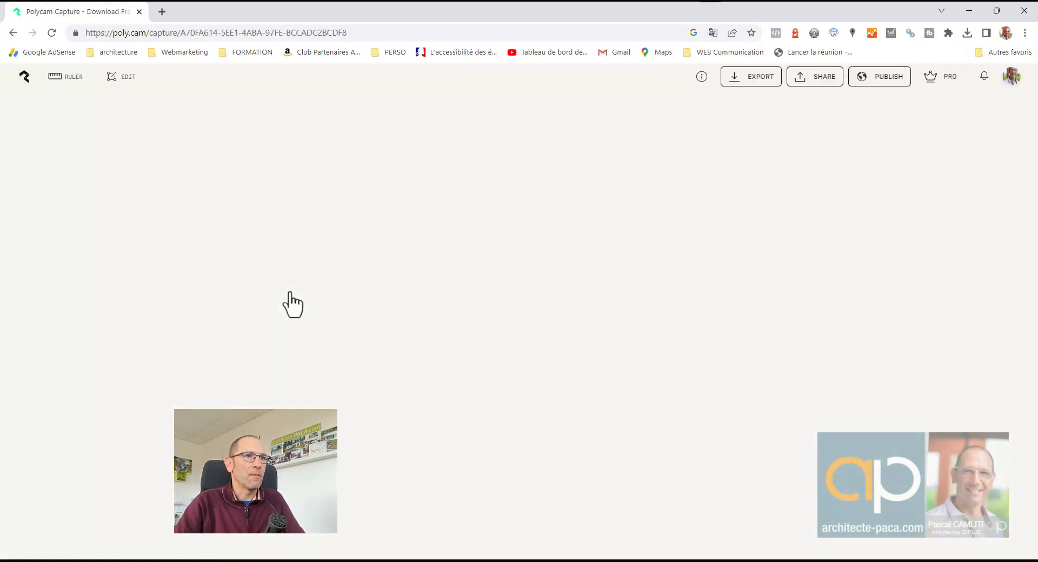
click(753, 89)
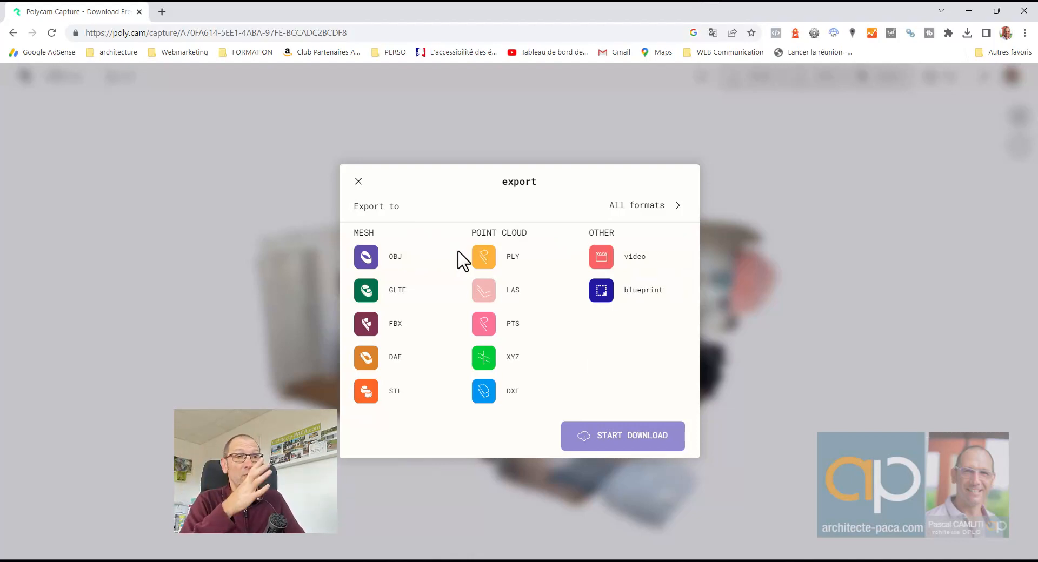
click(662, 205)
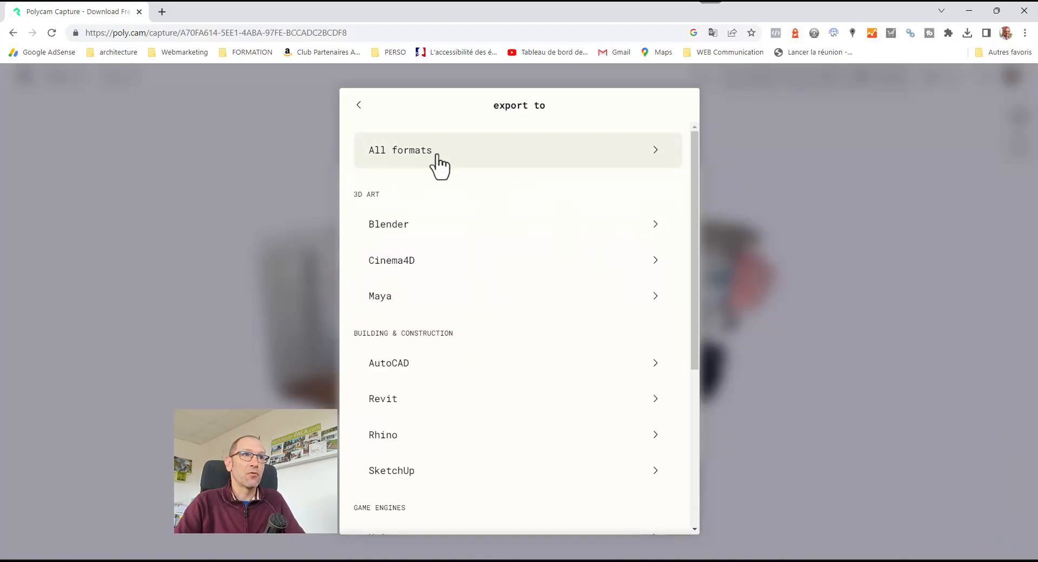
scroll(405, 235, down, 3)
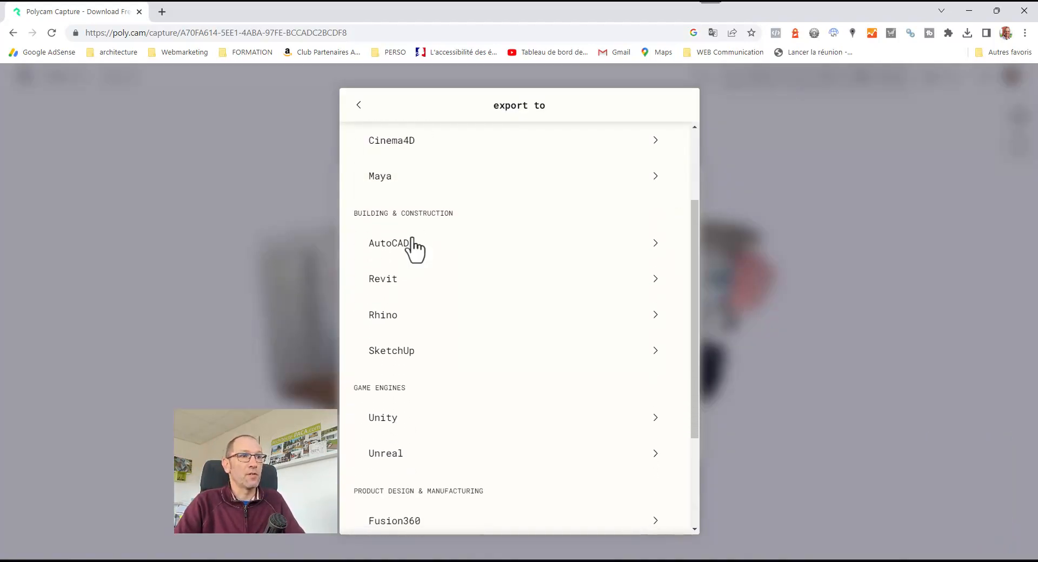
click(402, 280)
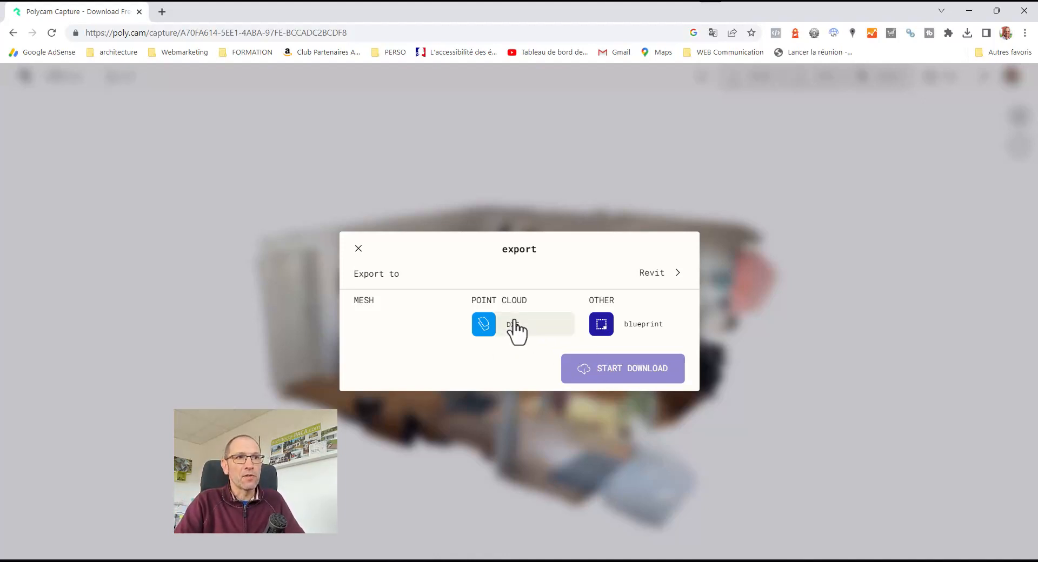
click(358, 249)
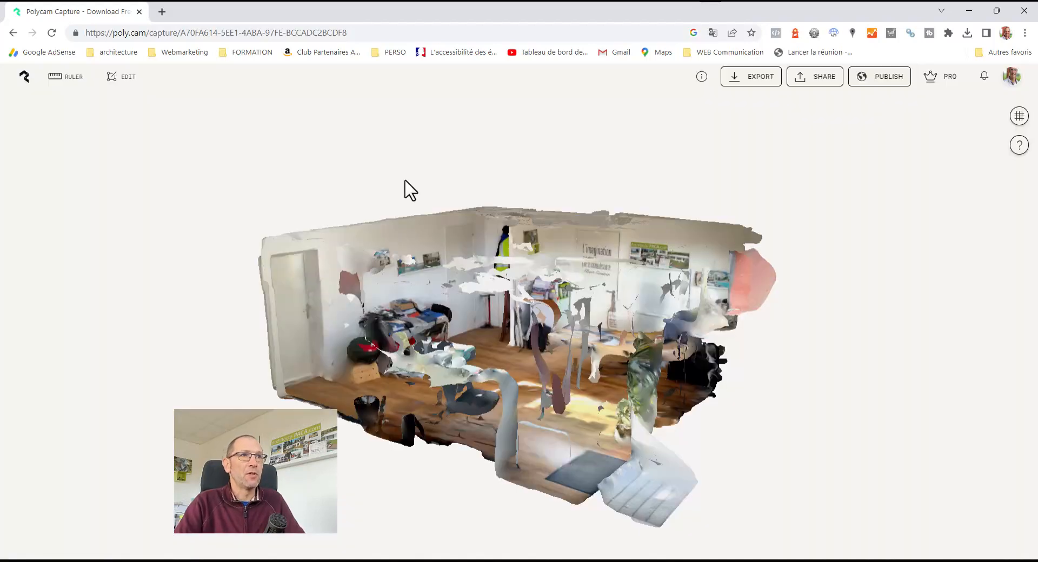
- Export the office capture as a PTS point cloud and start its download
click(759, 81)
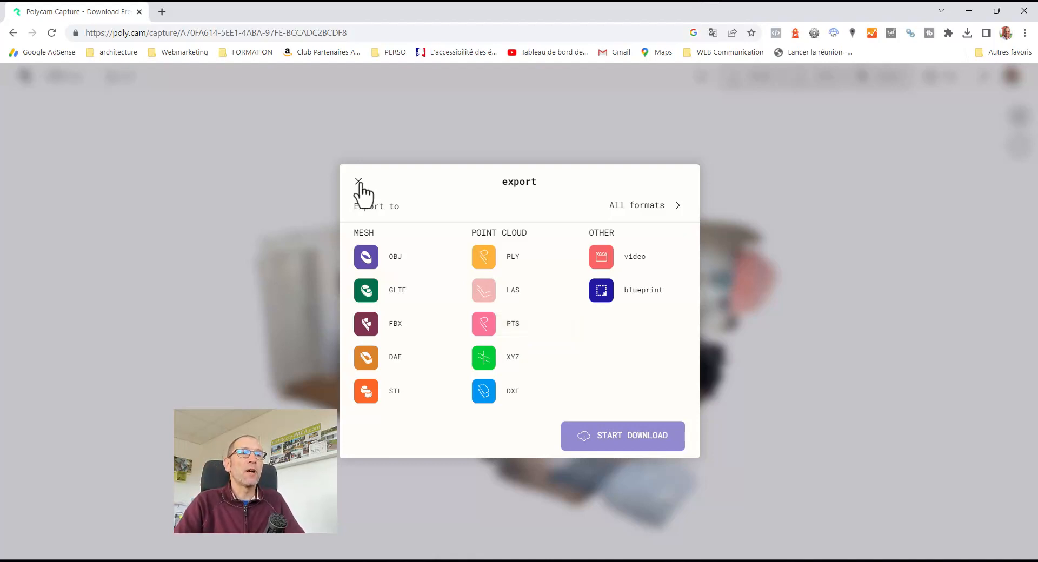
click(511, 331)
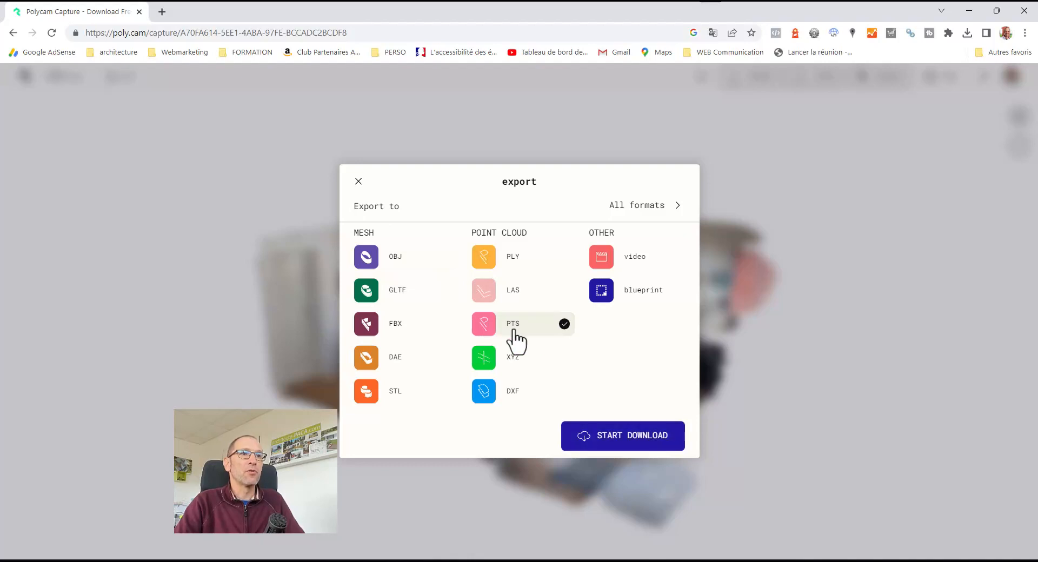
click(614, 435)
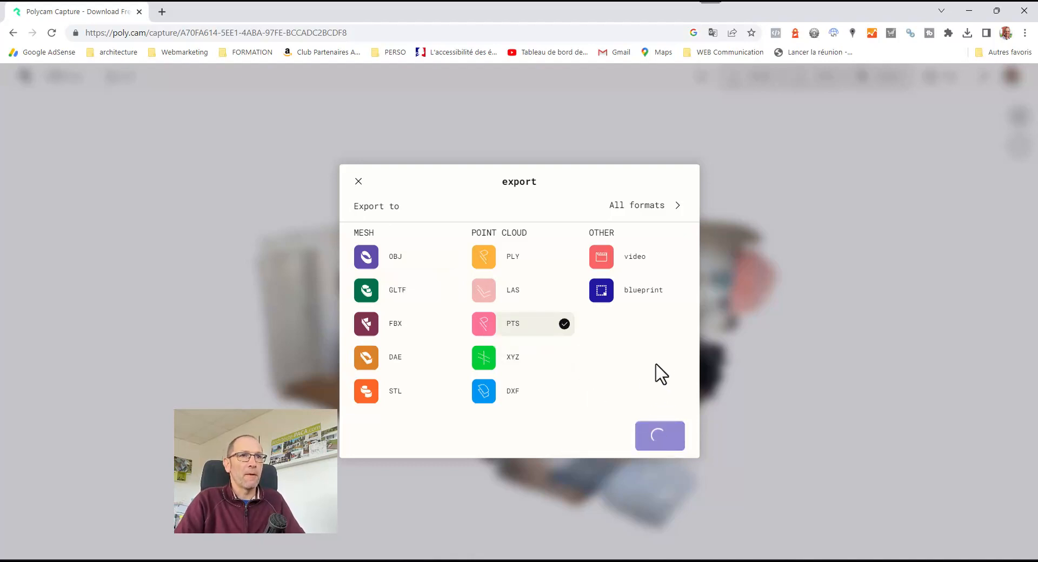
click(627, 442)
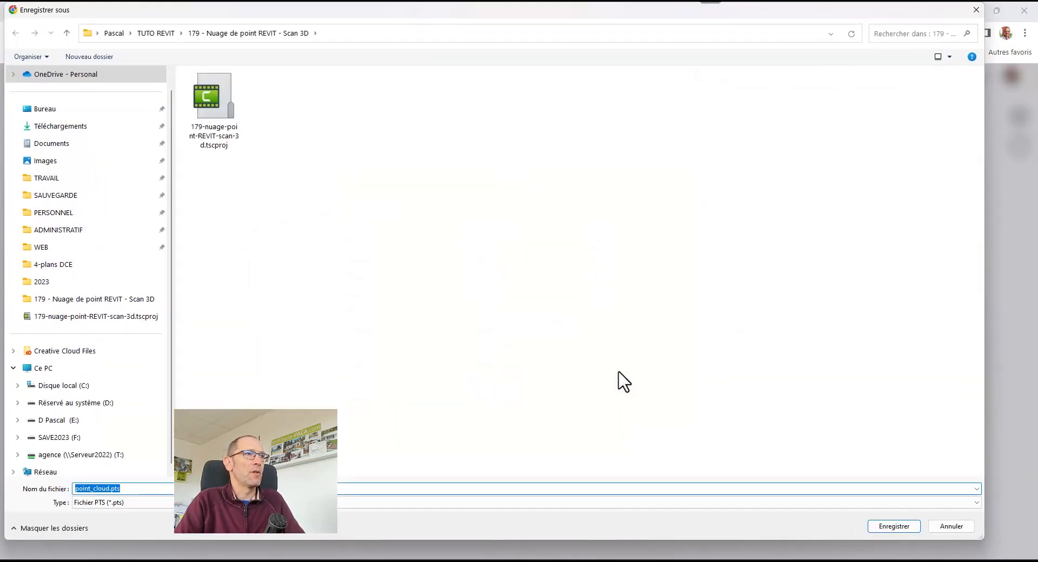
- Save the download as point_cloud-agence.pts, save the second copy as point_cloud (1).pts and close the export dialog
click(111, 489)
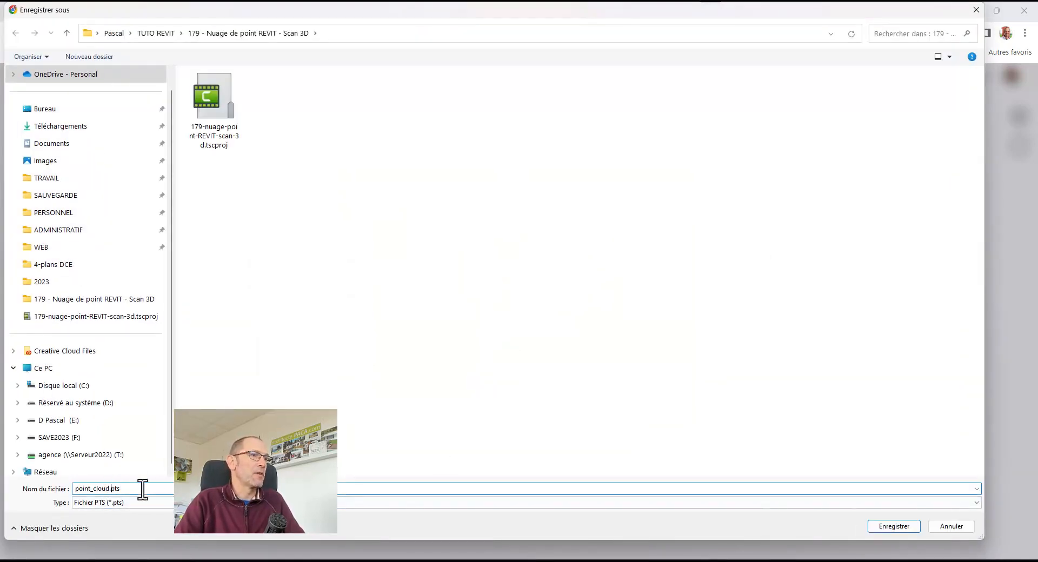
text(-agence)
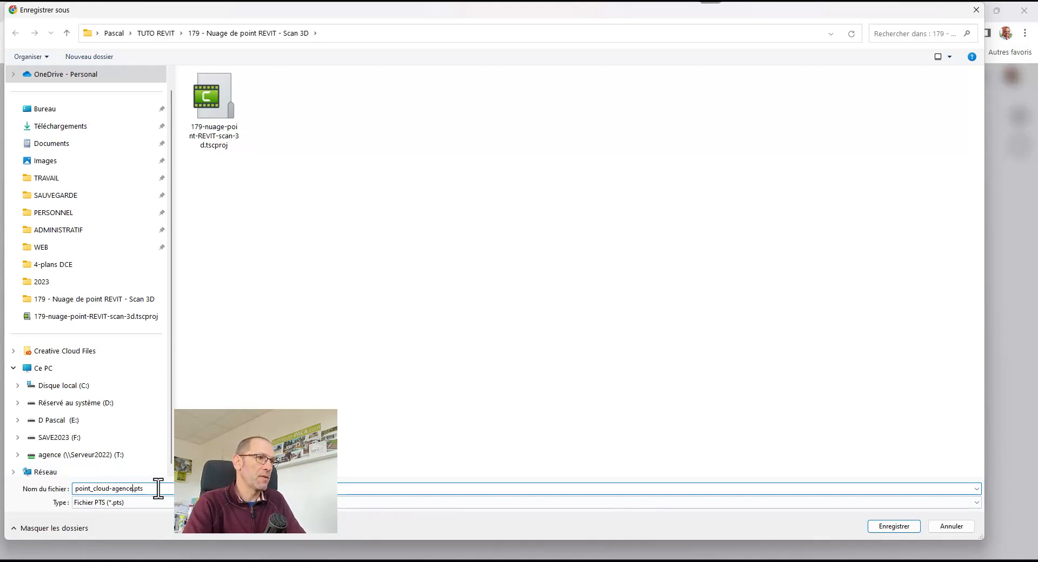
click(889, 527)
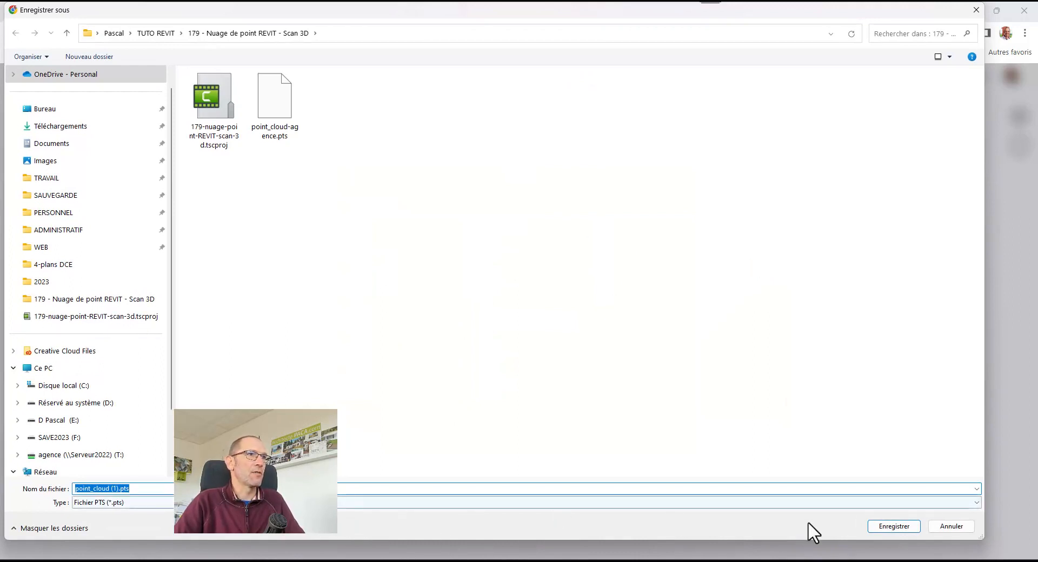
click(892, 525)
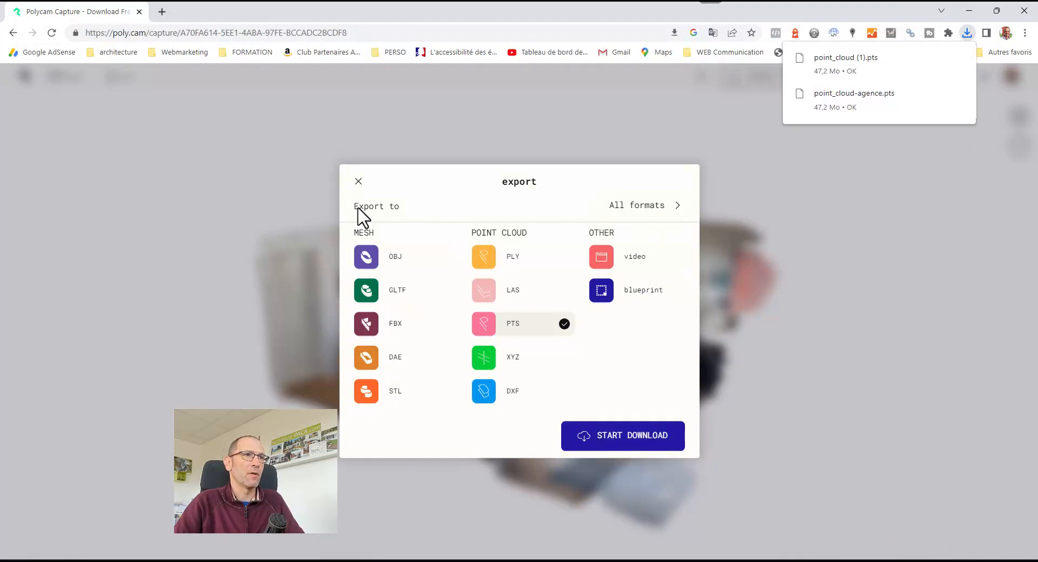
click(359, 186)
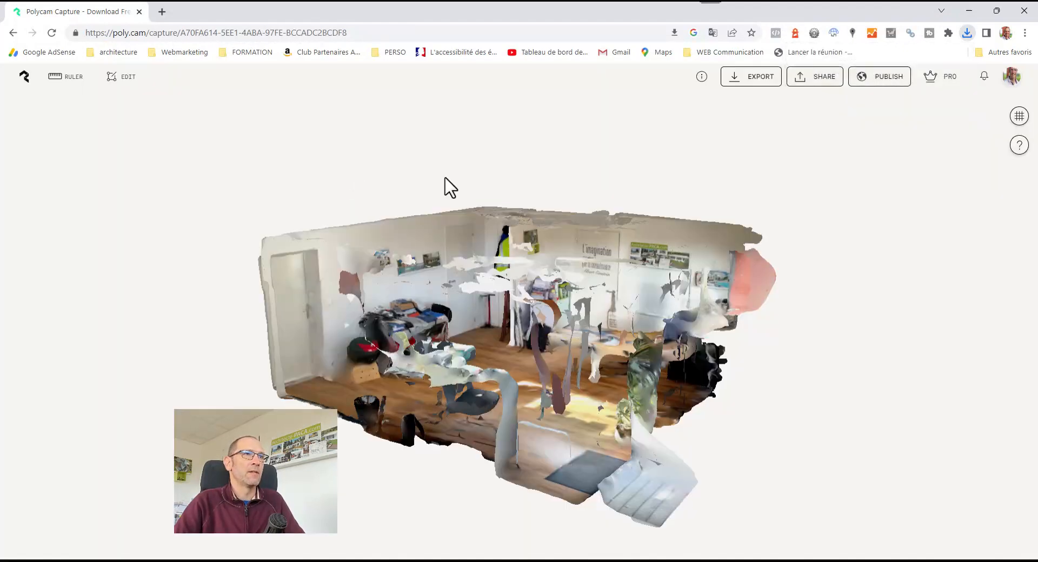
- Return to the Polycam captures list and launch Autodesk ReCap by searching the computer for "rec"
click(24, 81)
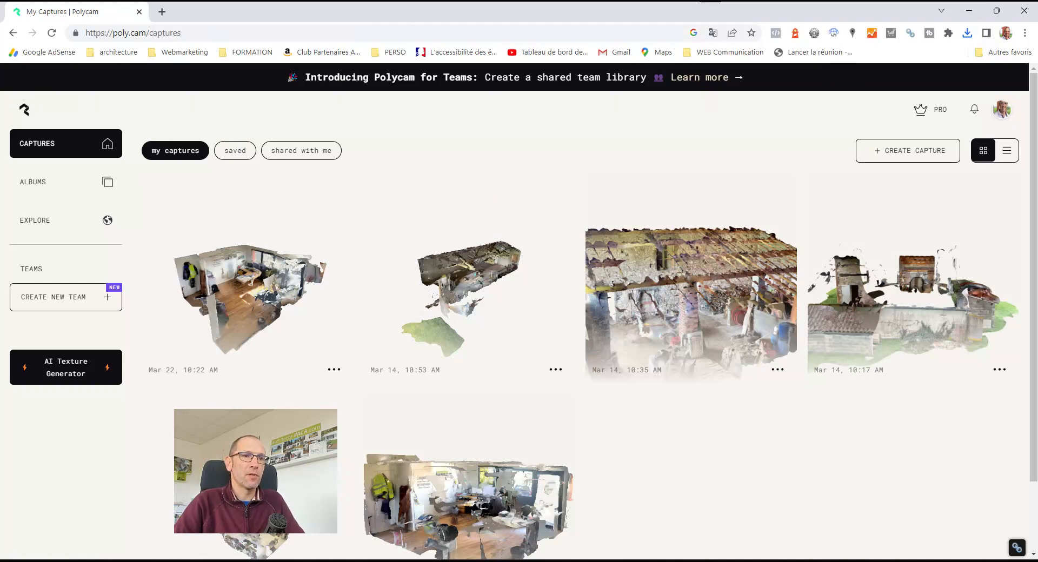
key(super+s)
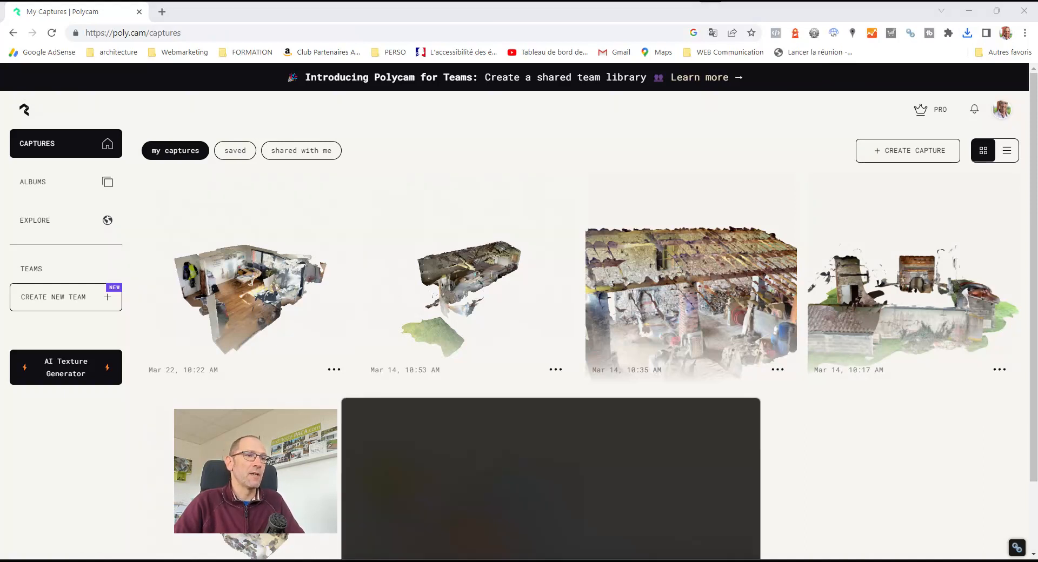
text(rec)
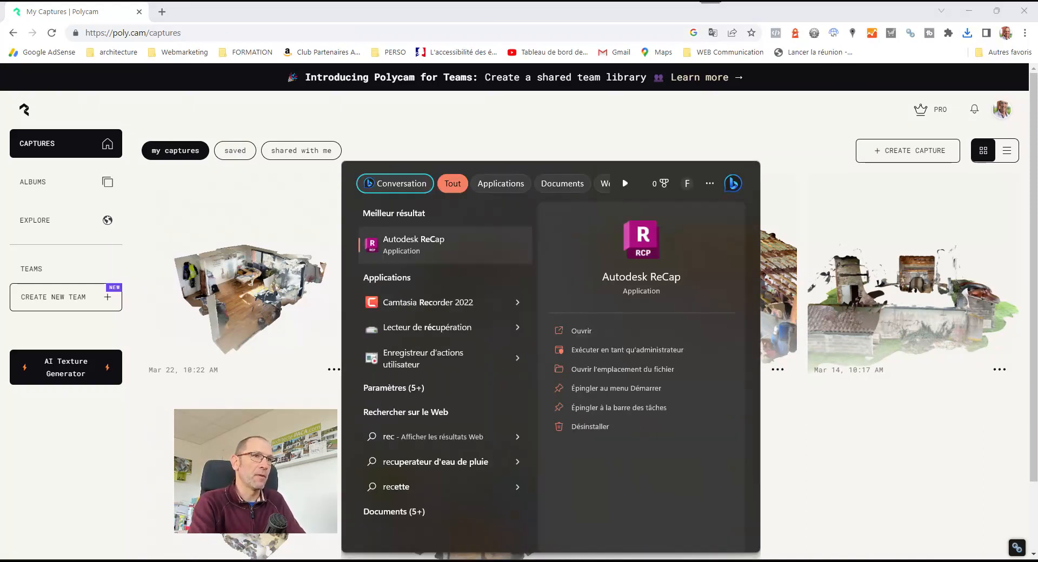
click(432, 239)
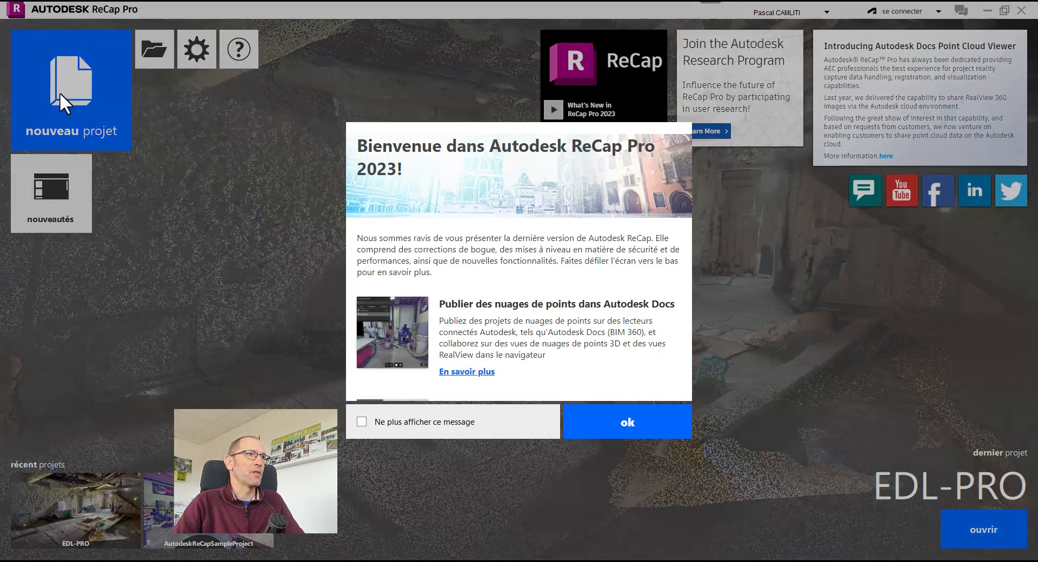
- Dismiss the welcome message, start a new point cloud import project and set its storage folder to 179 - Nuage de point REVIT - Scan 3D
click(637, 424)
click(96, 93)
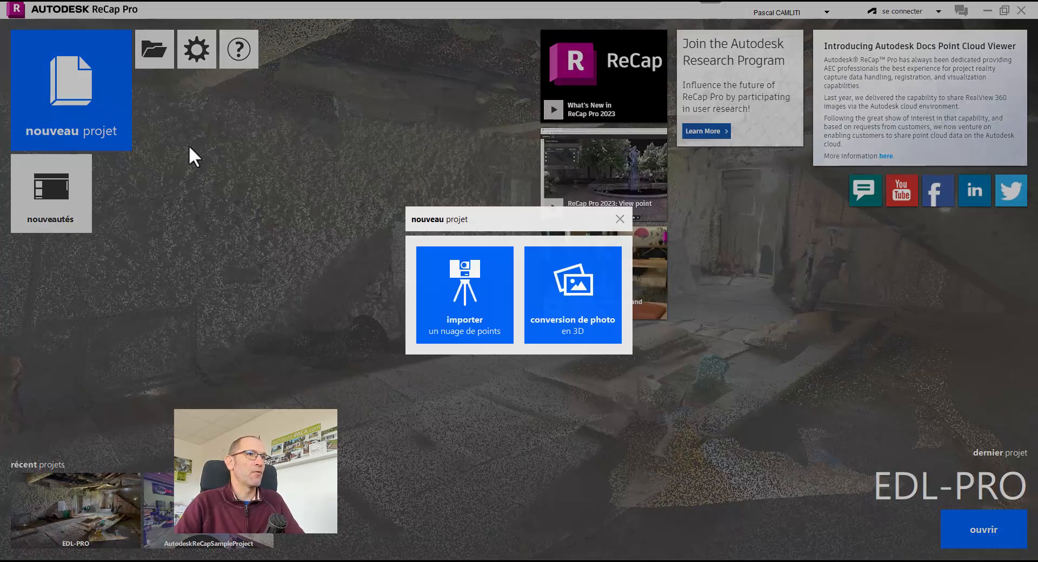
click(487, 290)
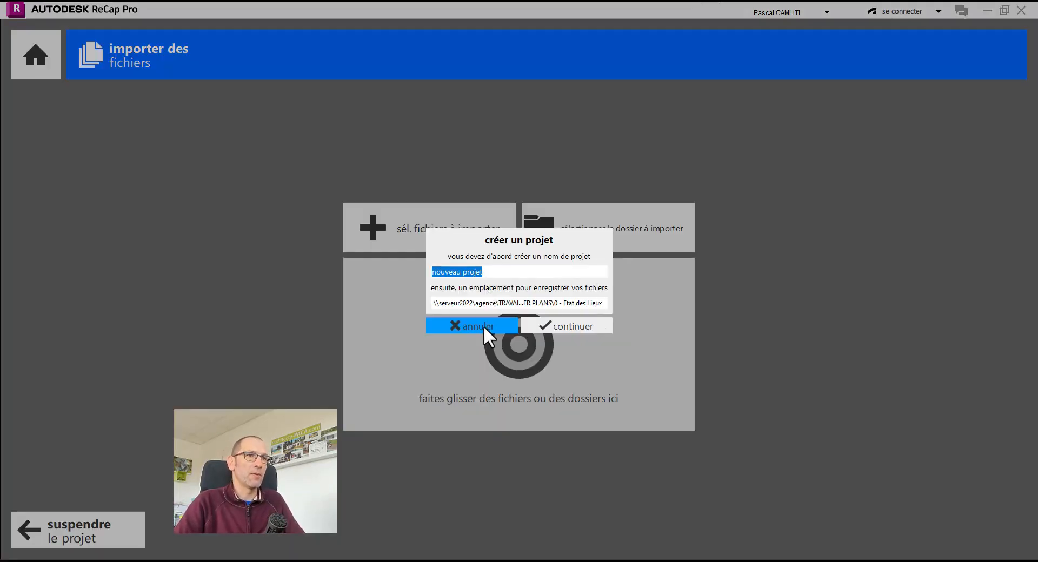
click(541, 304)
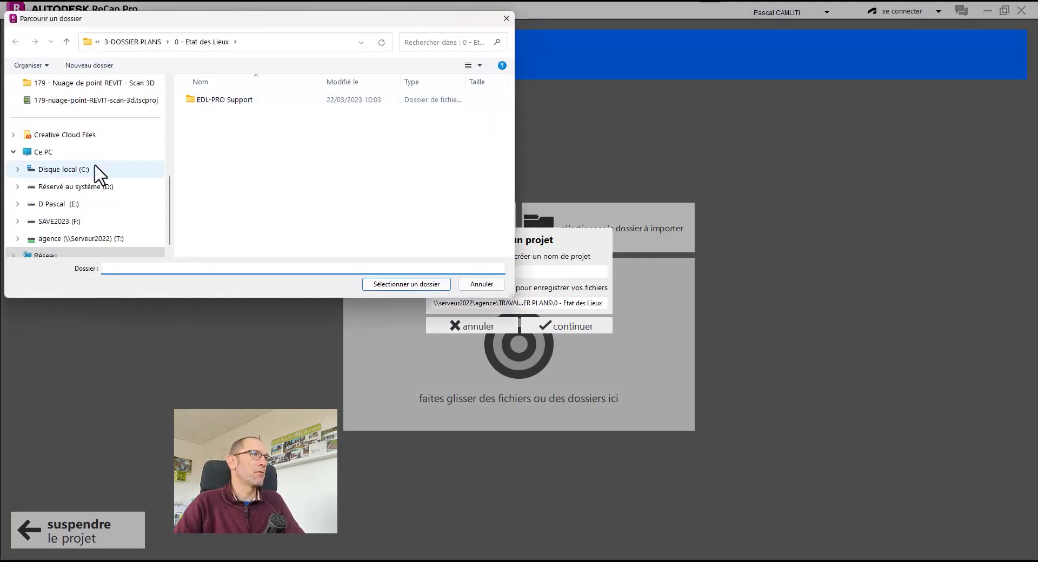
click(126, 84)
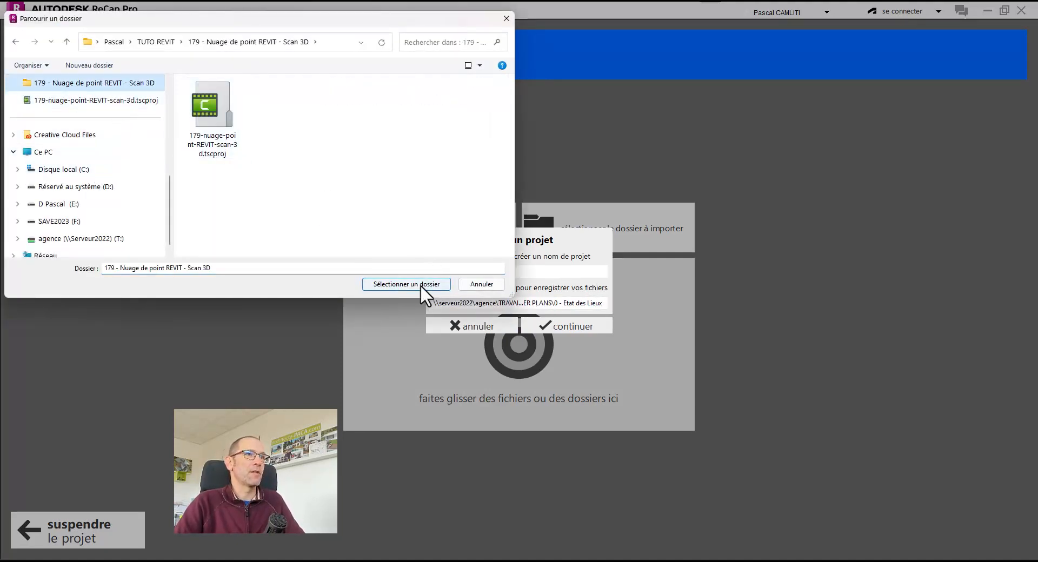
click(406, 284)
- Name the new project Demo-tuto and continue to the file import
drag(463, 272, 384, 278)
drag(483, 276, 366, 276)
text(Demo-)
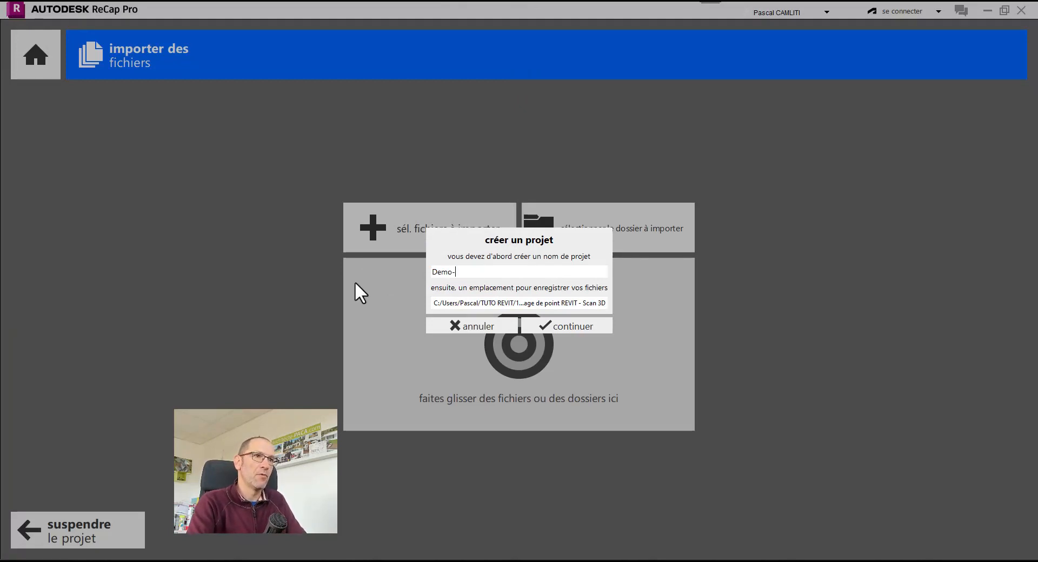
text(scan)
key(Return)
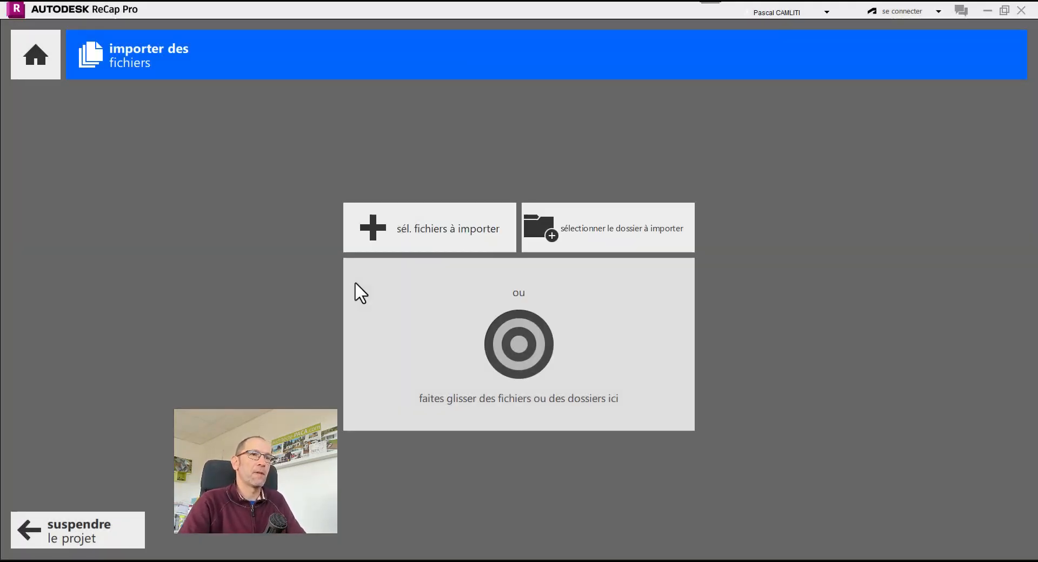
- Select point_cloud-agence.pts as the scan file to import into the project
click(452, 228)
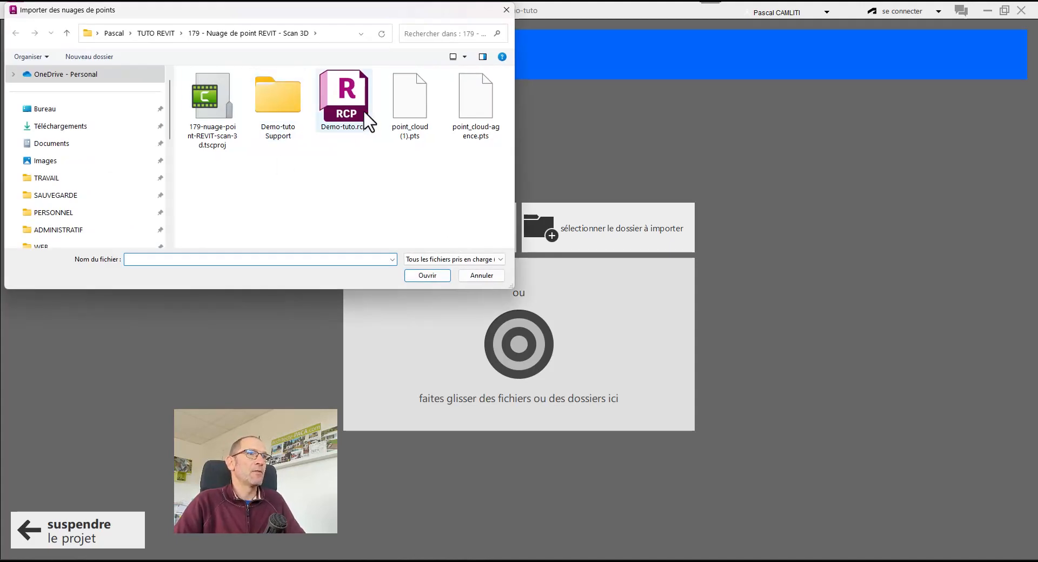
click(404, 100)
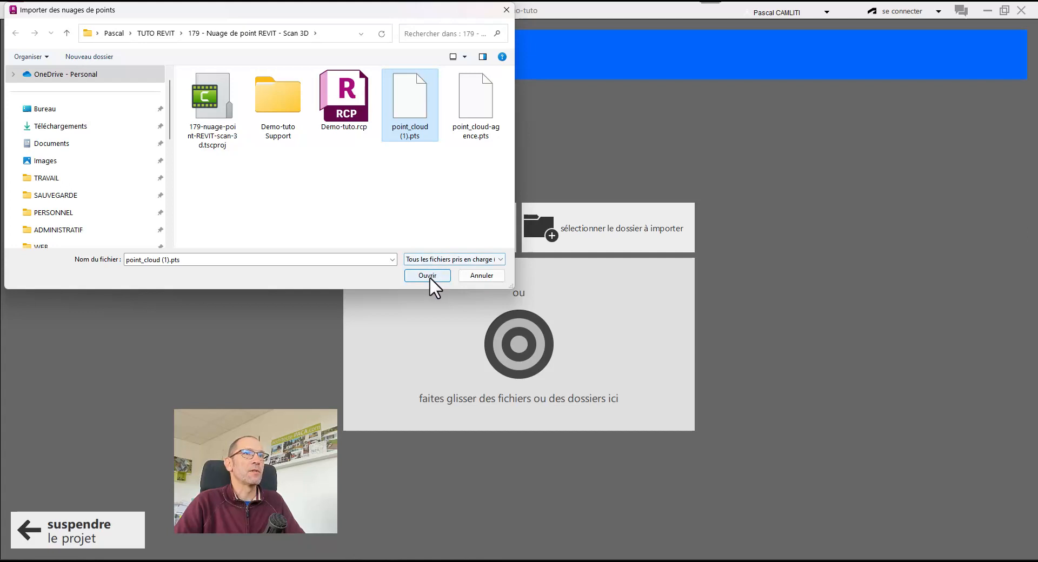
click(476, 105)
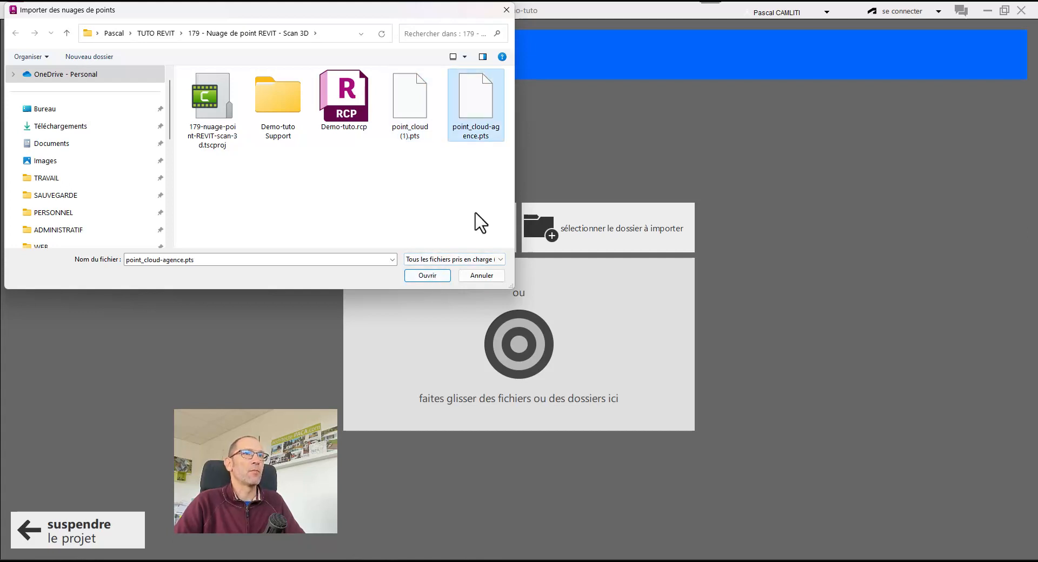
click(430, 275)
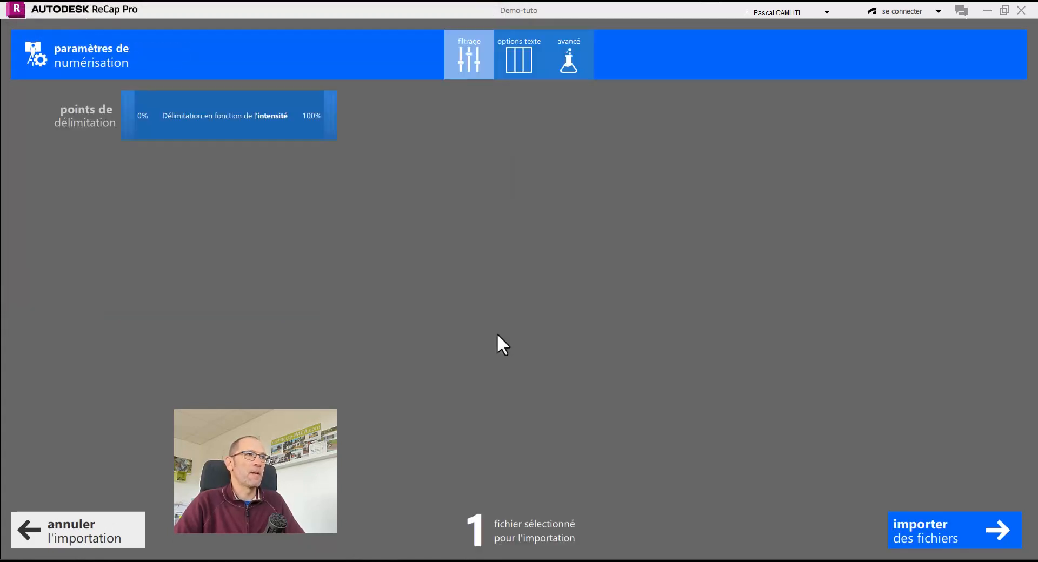
- Review the text, advanced and filtering scan settings without changing them and import the file
click(527, 56)
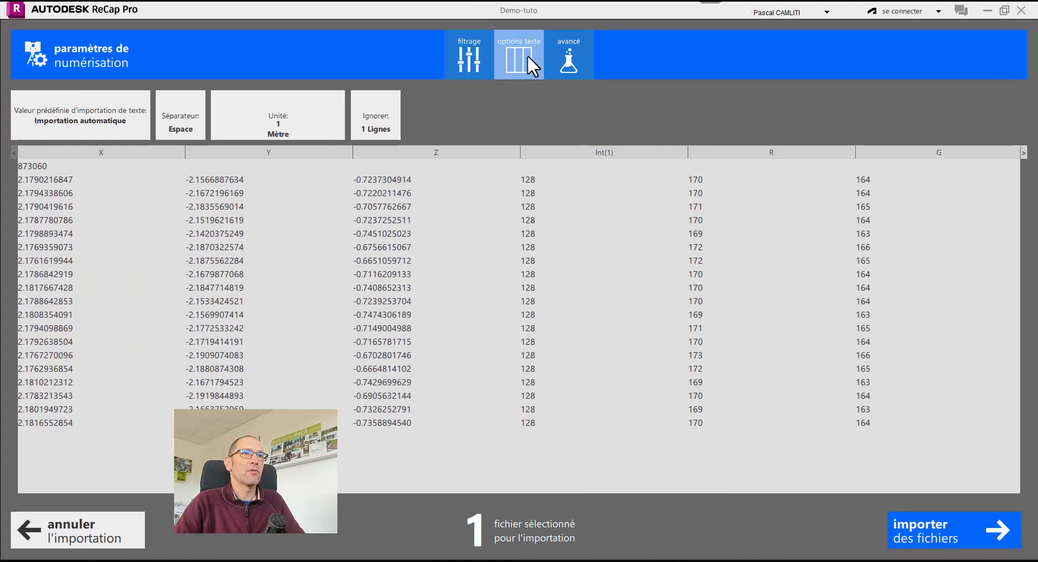
click(564, 57)
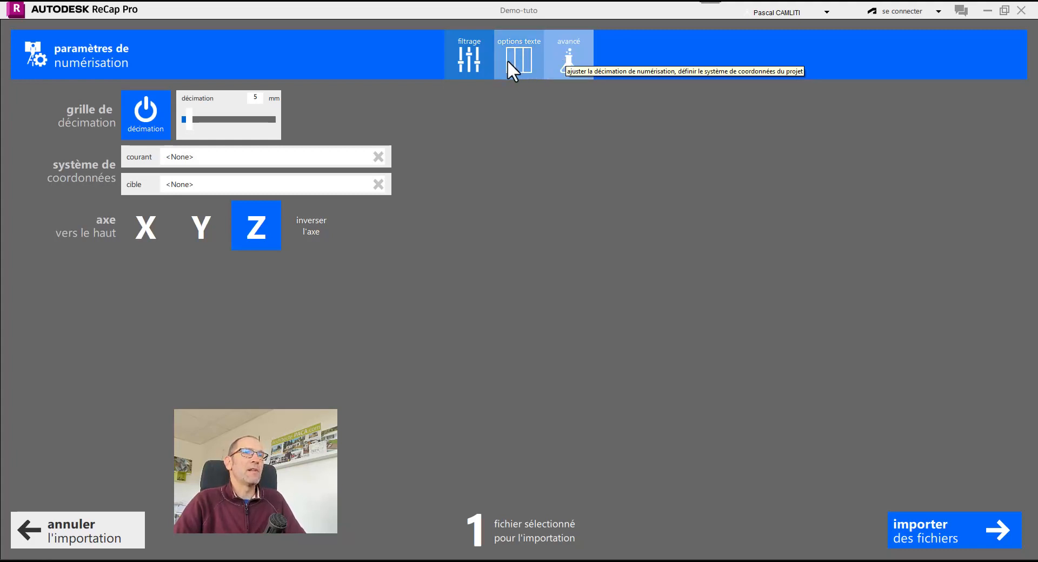
click(480, 59)
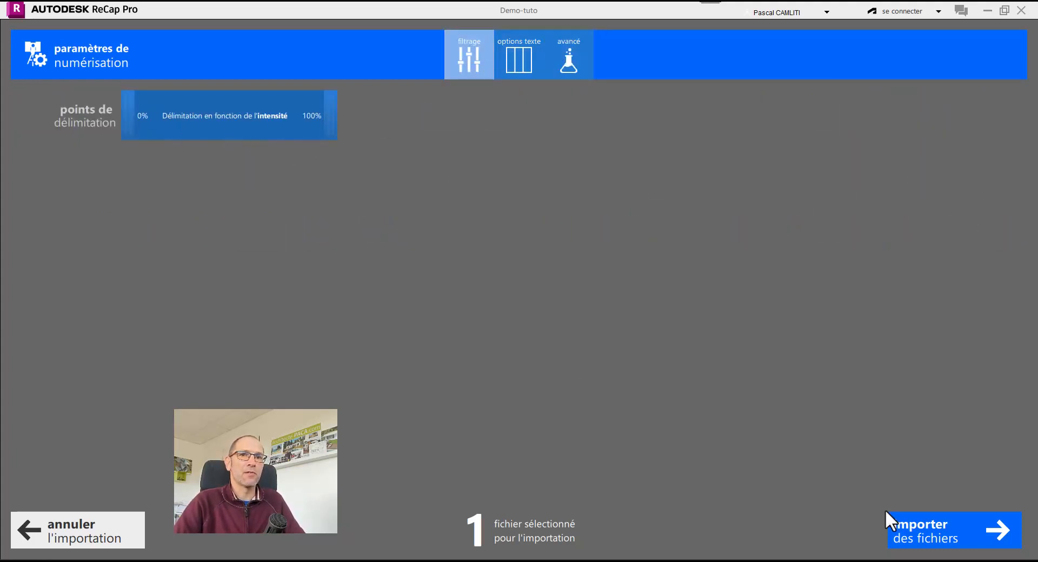
click(943, 527)
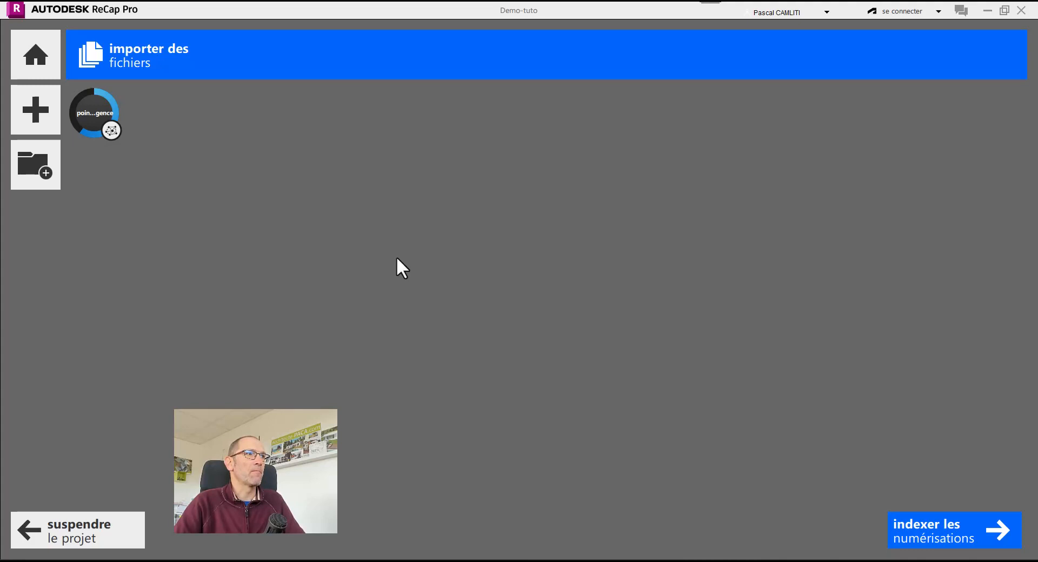
- Index the scans, launch the project and look around the office point cloud in 3D
click(939, 535)
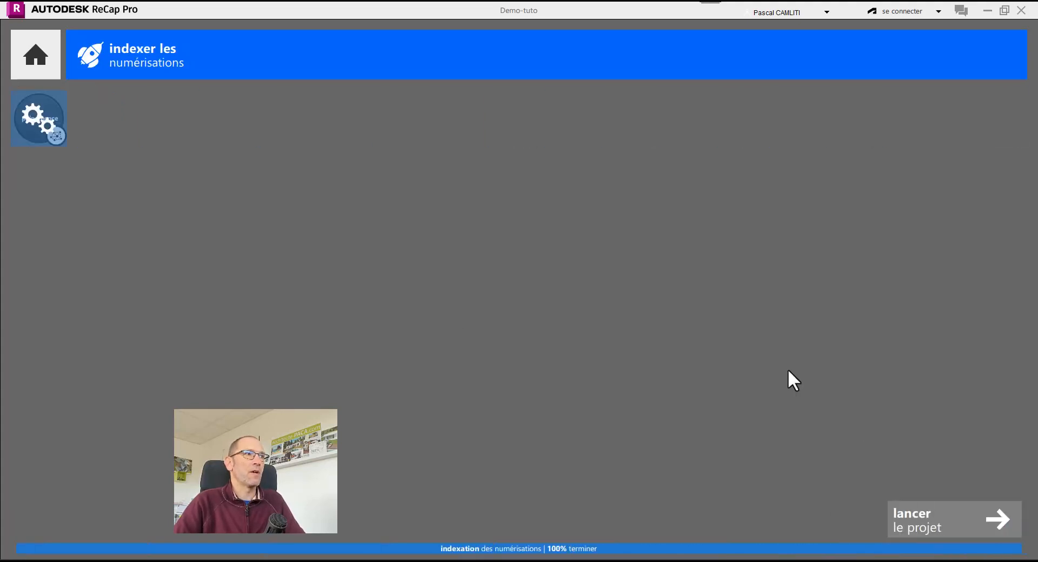
click(941, 531)
scroll(494, 260, up, 10)
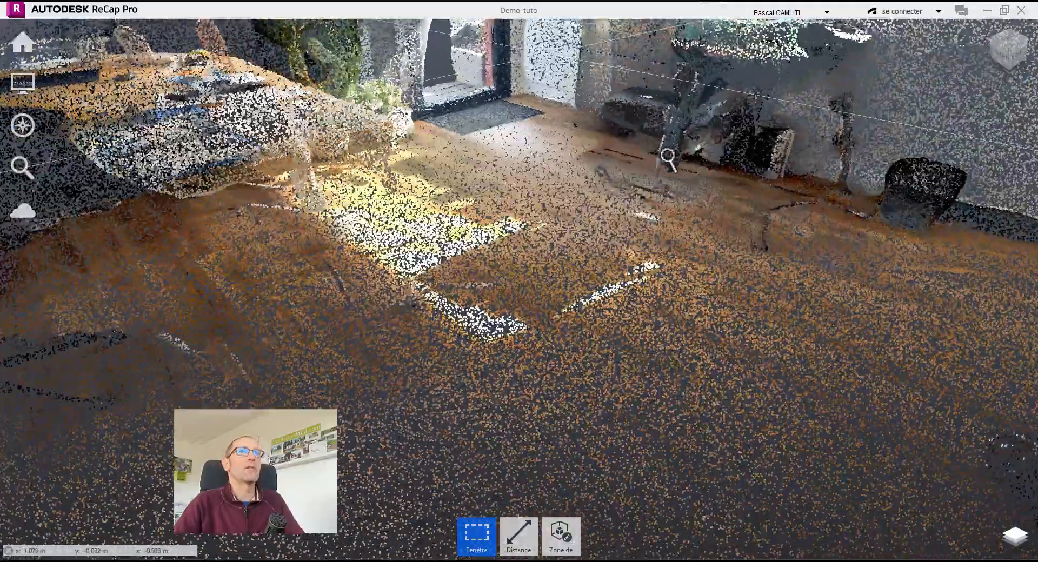
drag(670, 160, 417, 158)
scroll(524, 134, up, 8)
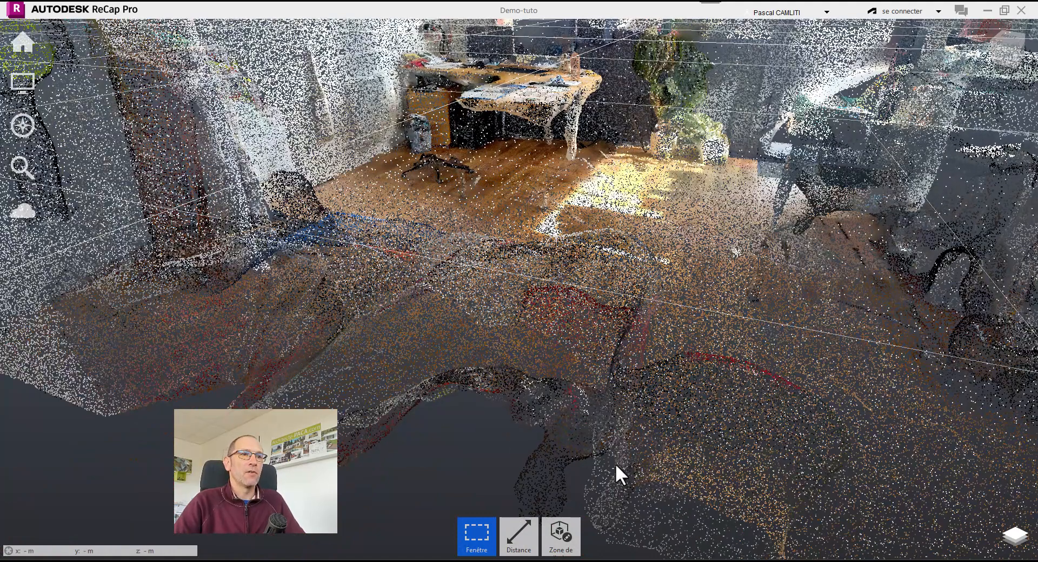
- Save the ReCap project, exit it and switch to Revit
mouse_move(40, 63)
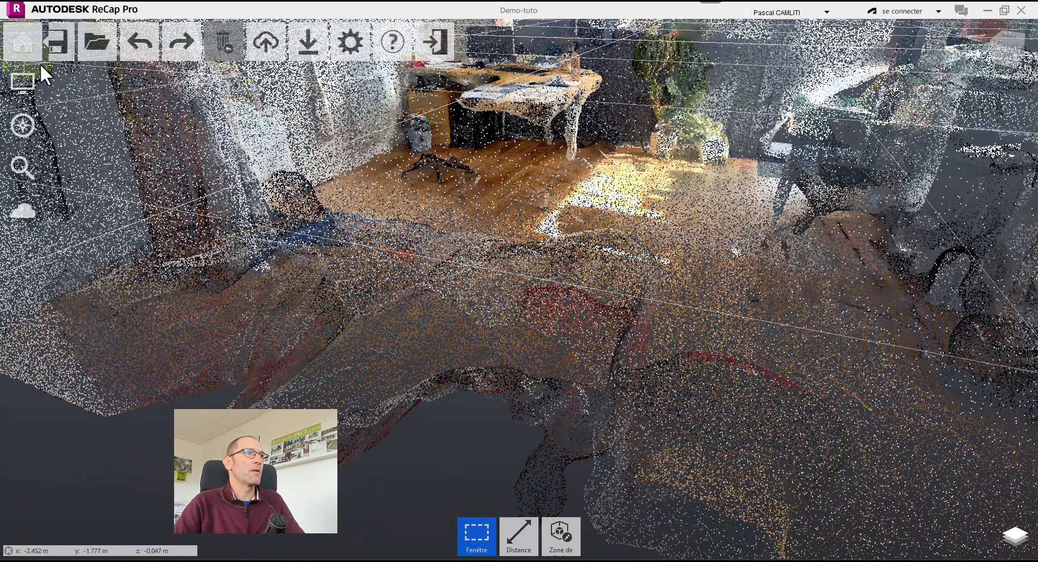
click(71, 43)
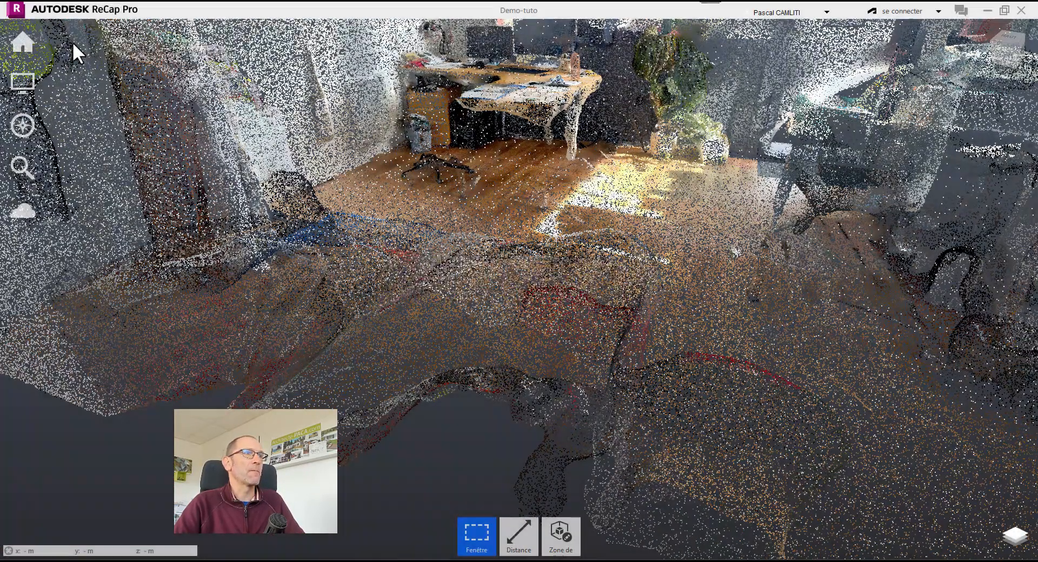
mouse_move(23, 47)
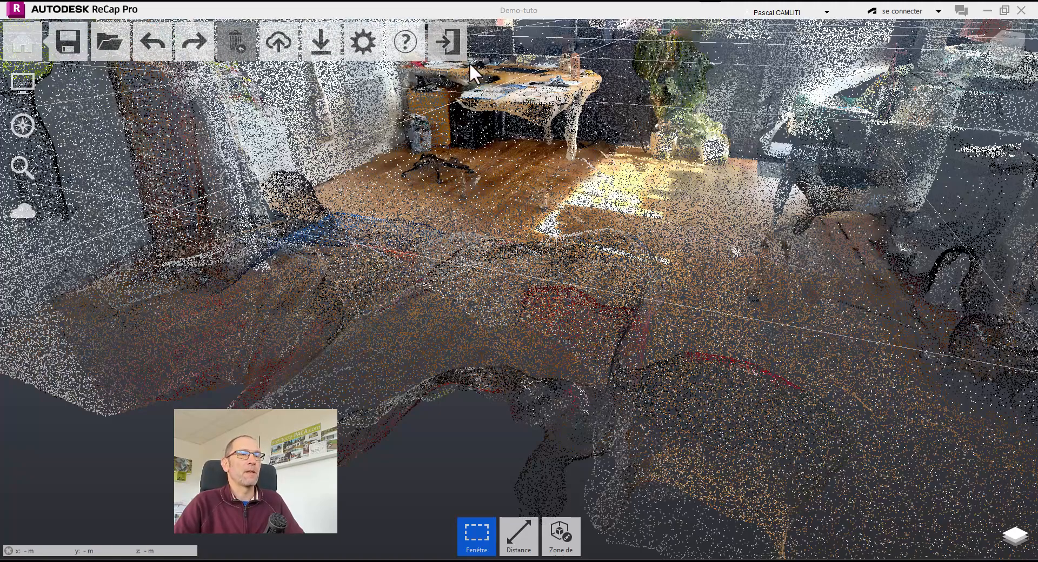
click(456, 50)
click(971, 12)
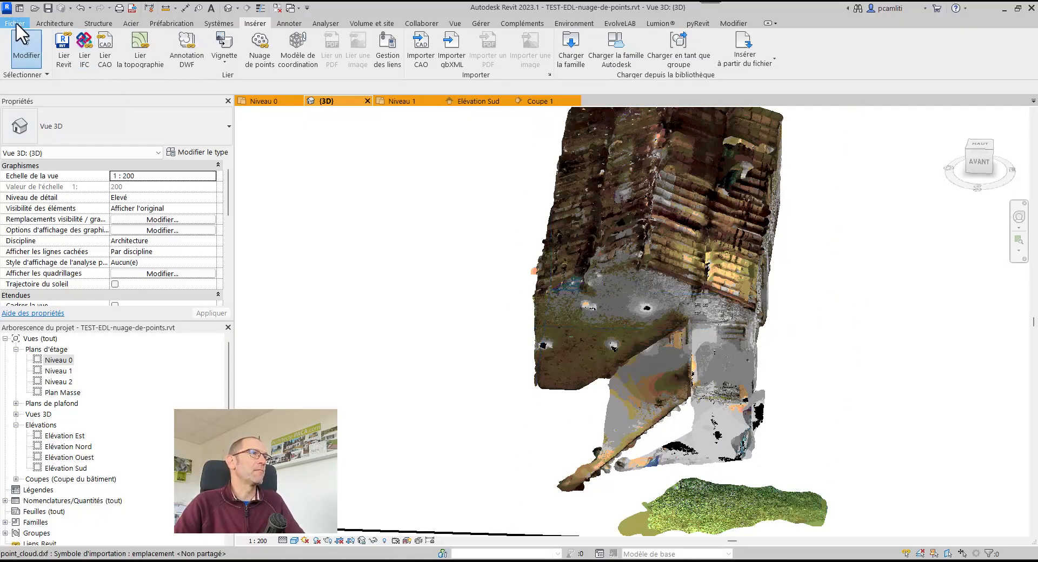
- Create a new Revit project from the Gabarit architectural template and open its Plan Masse floor plan
click(15, 23)
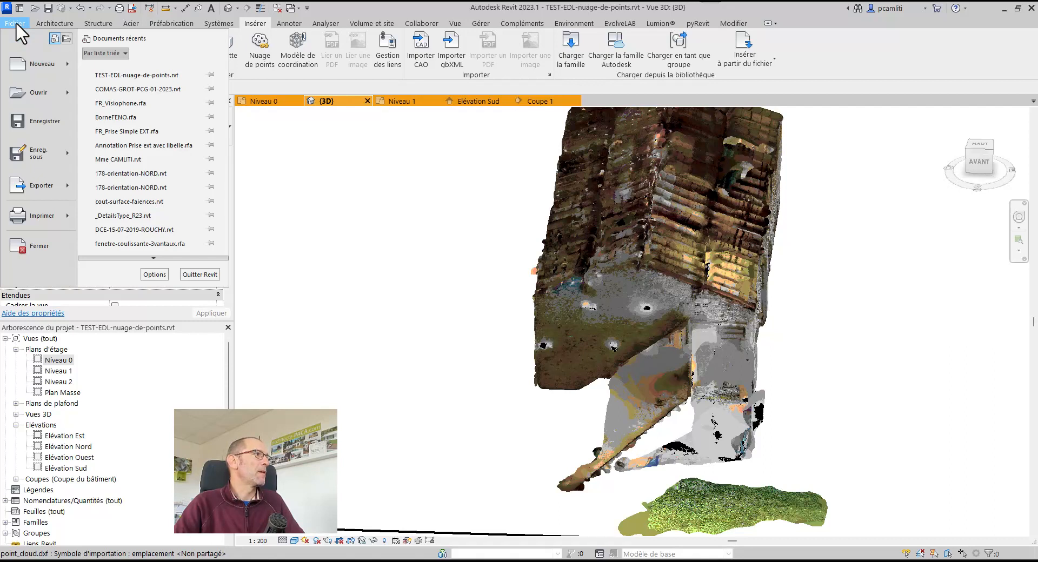
mouse_move(72, 68)
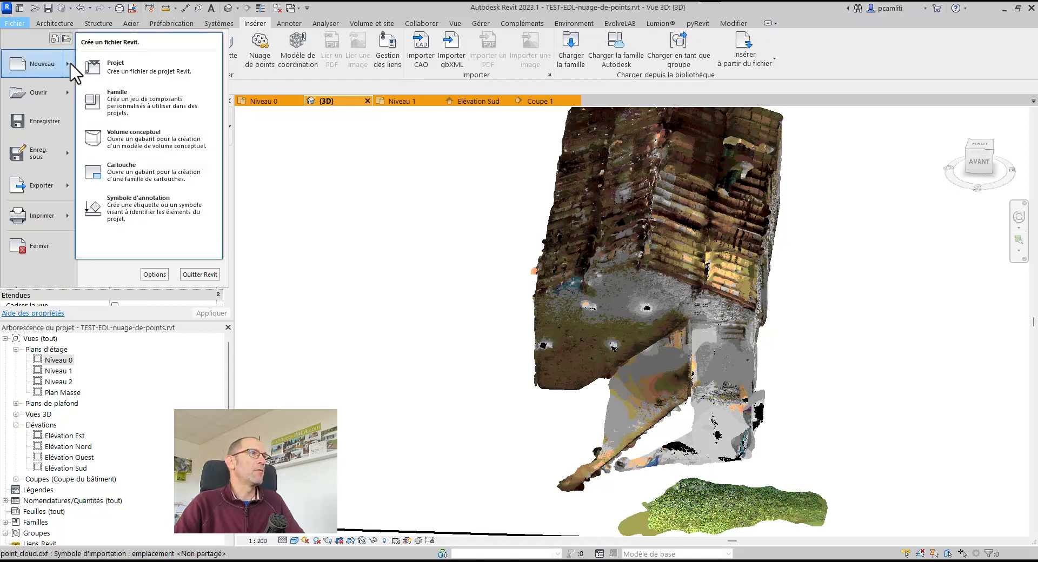
click(111, 76)
click(594, 340)
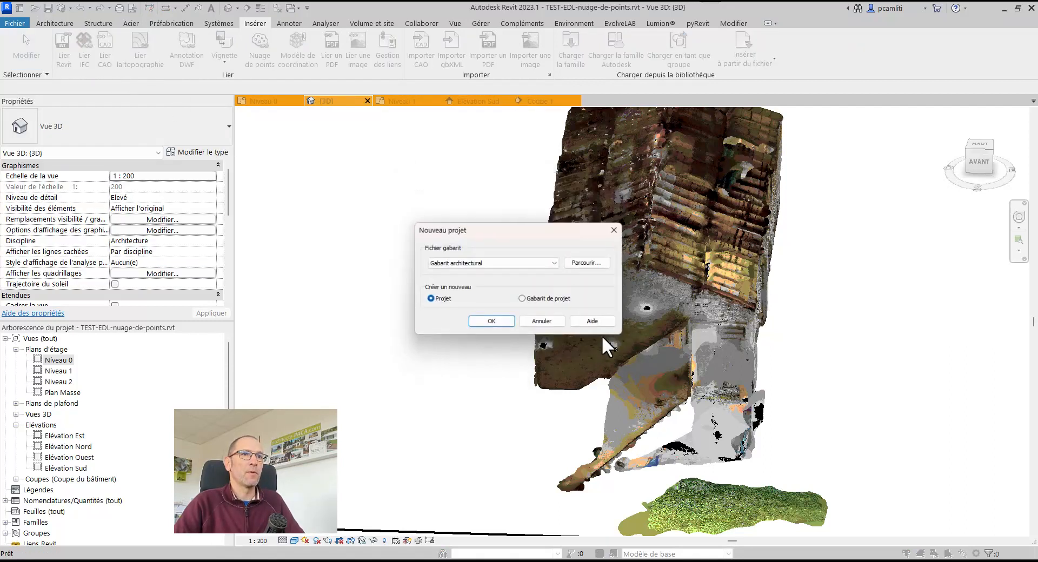
click(491, 323)
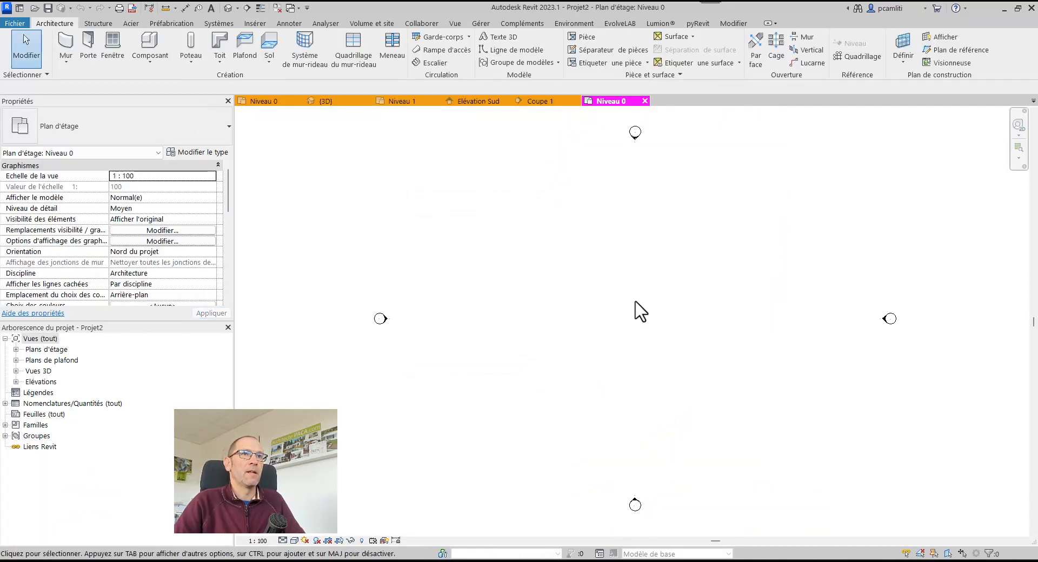
double_click(53, 351)
double_click(63, 393)
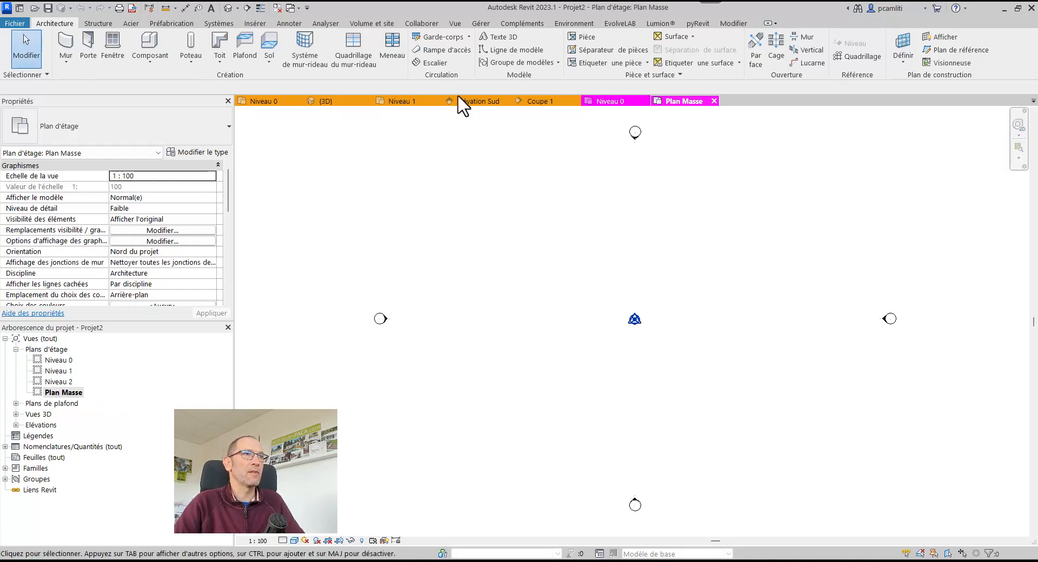
click(257, 24)
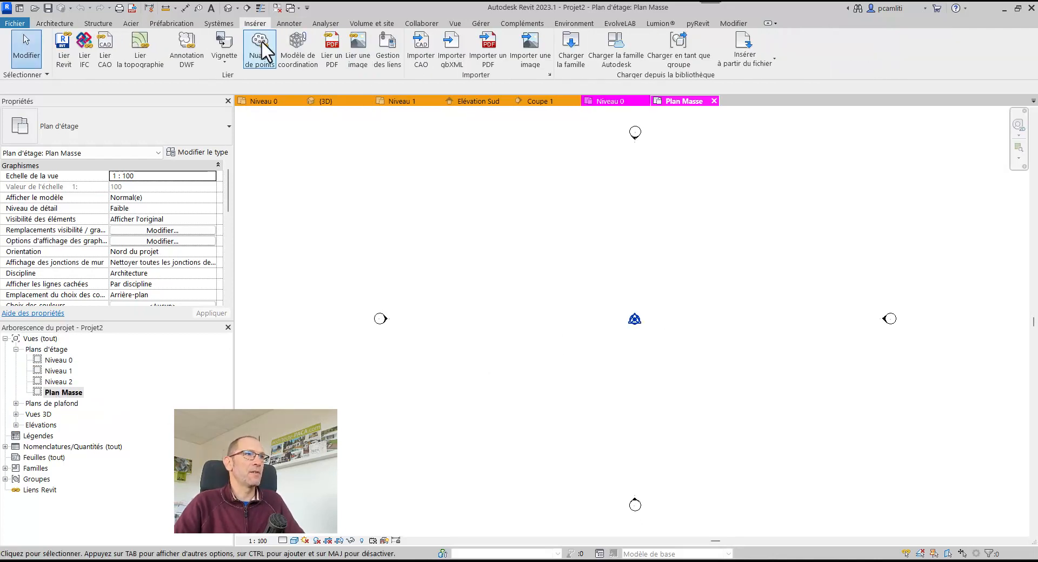
click(261, 40)
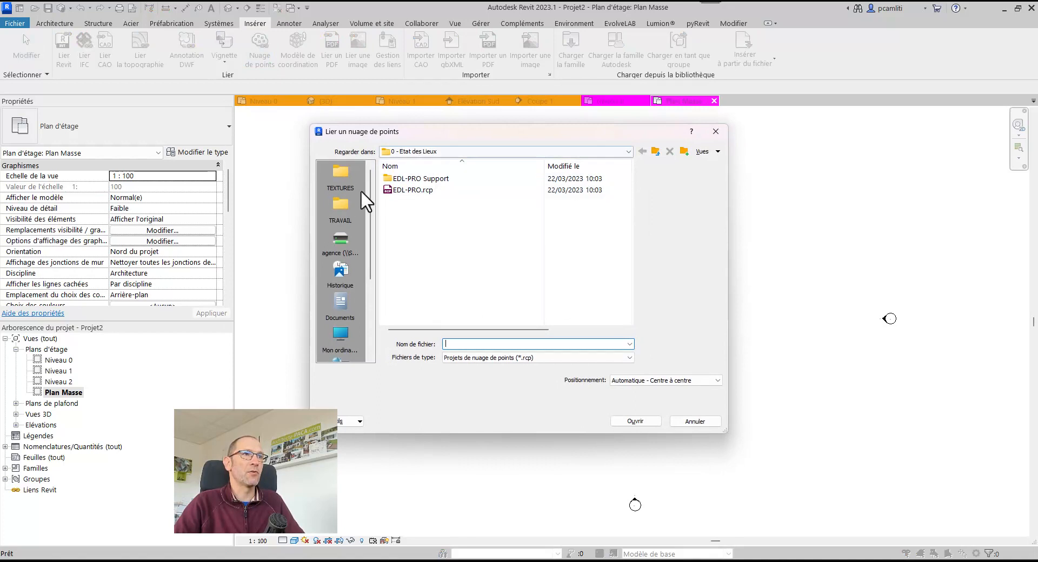
click(341, 211)
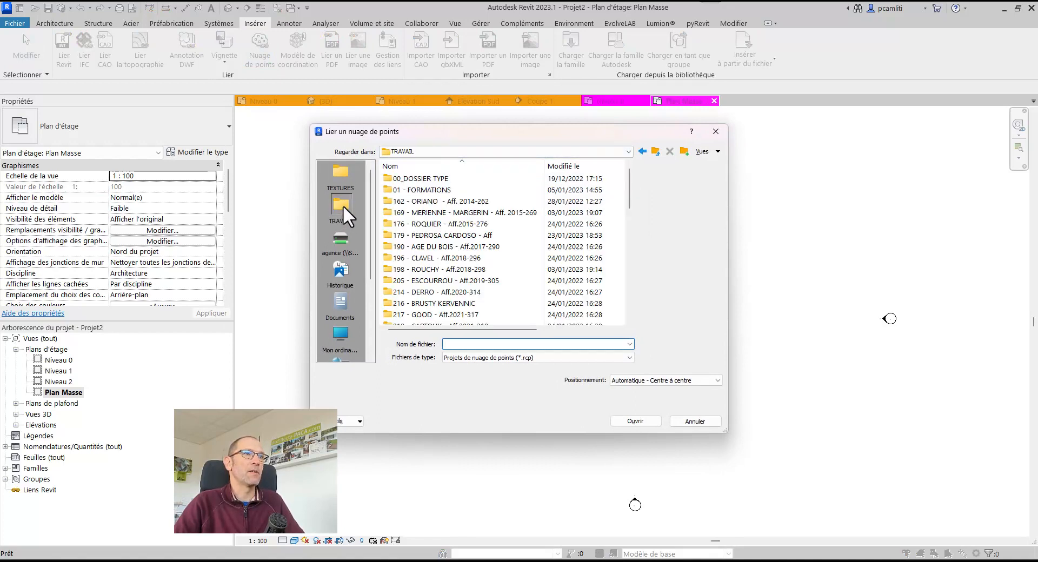
click(341, 242)
double_click(425, 234)
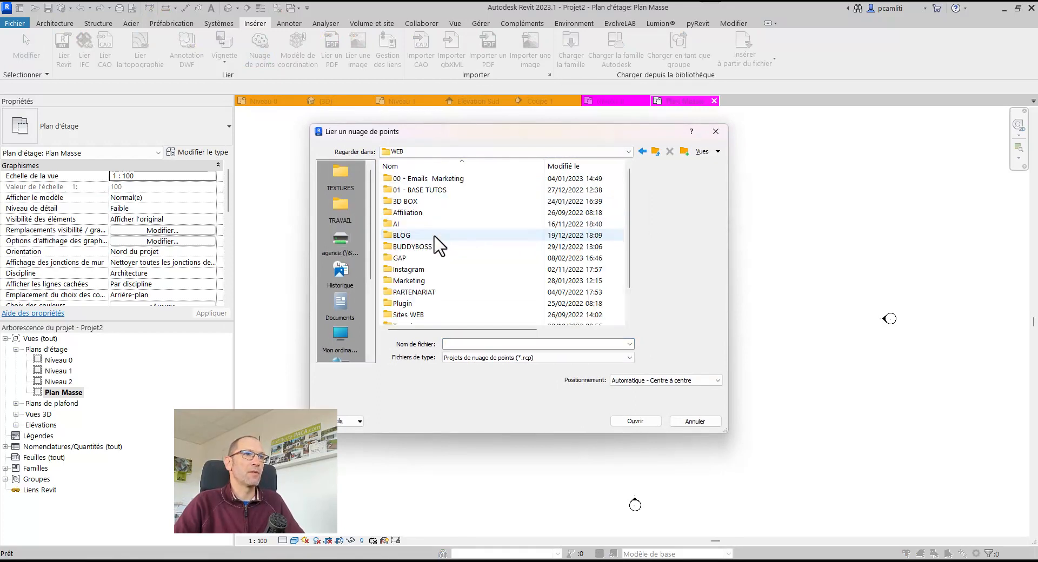
double_click(439, 234)
double_click(431, 320)
scroll(464, 266, down, 20)
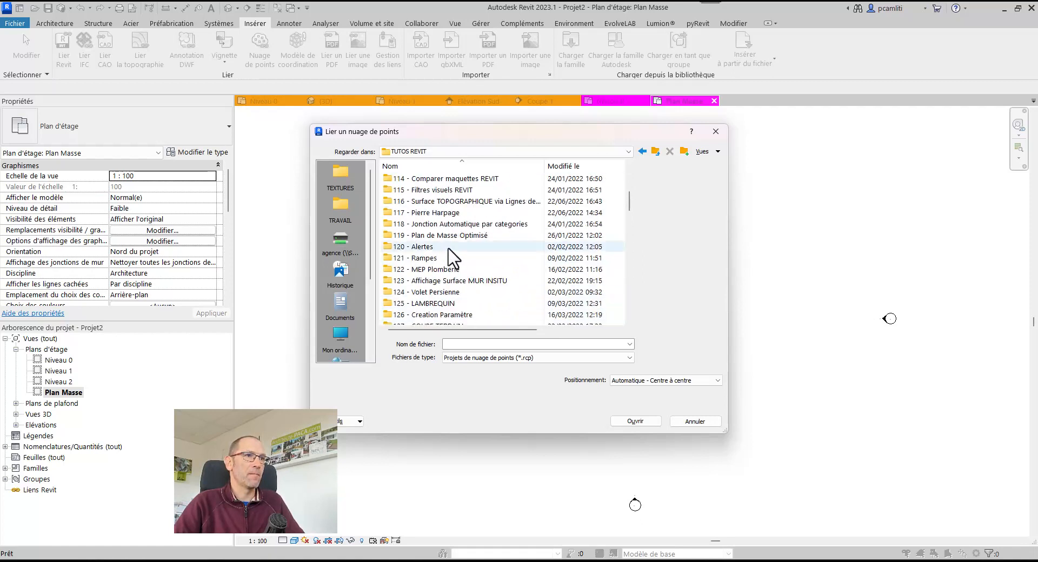
scroll(454, 260, down, 5)
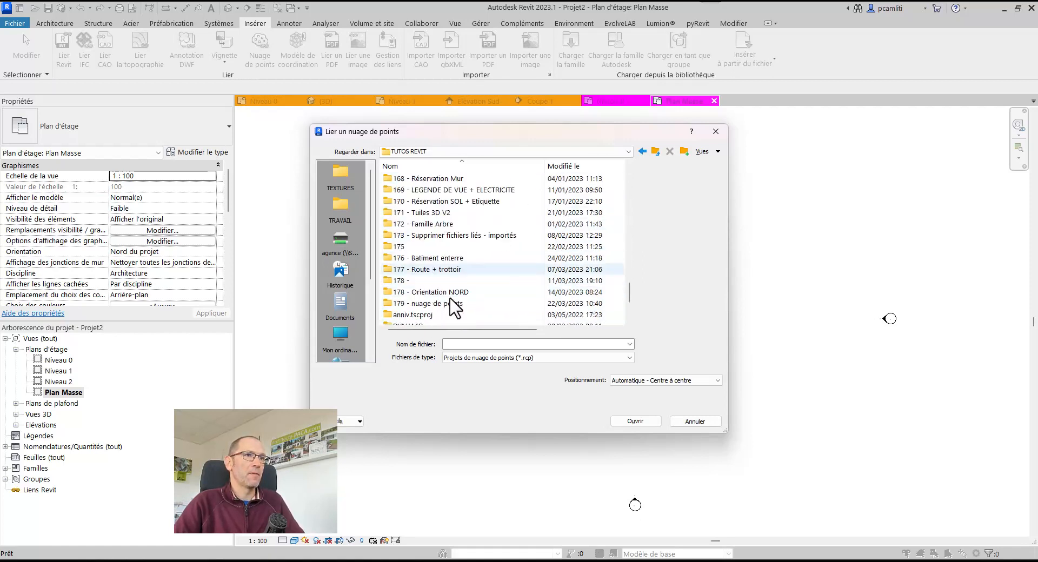
double_click(439, 240)
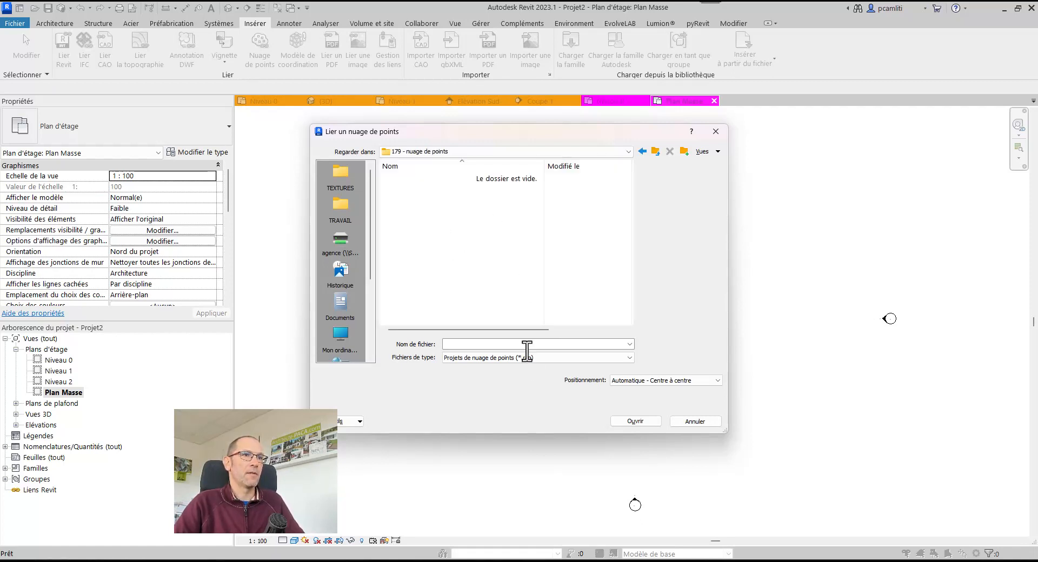
click(695, 422)
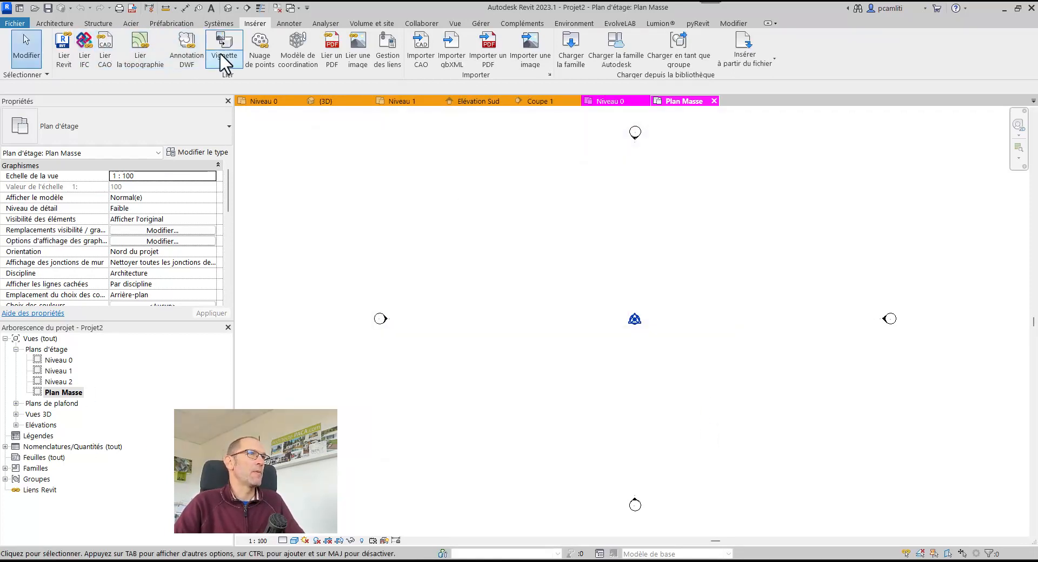
- Link the point cloud Demo-tuto.rcp from the folder "179 - Nuage de point REVIT - Scan 3D" with automatic centre-to-centre positioning
click(263, 44)
scroll(354, 219, down, 4)
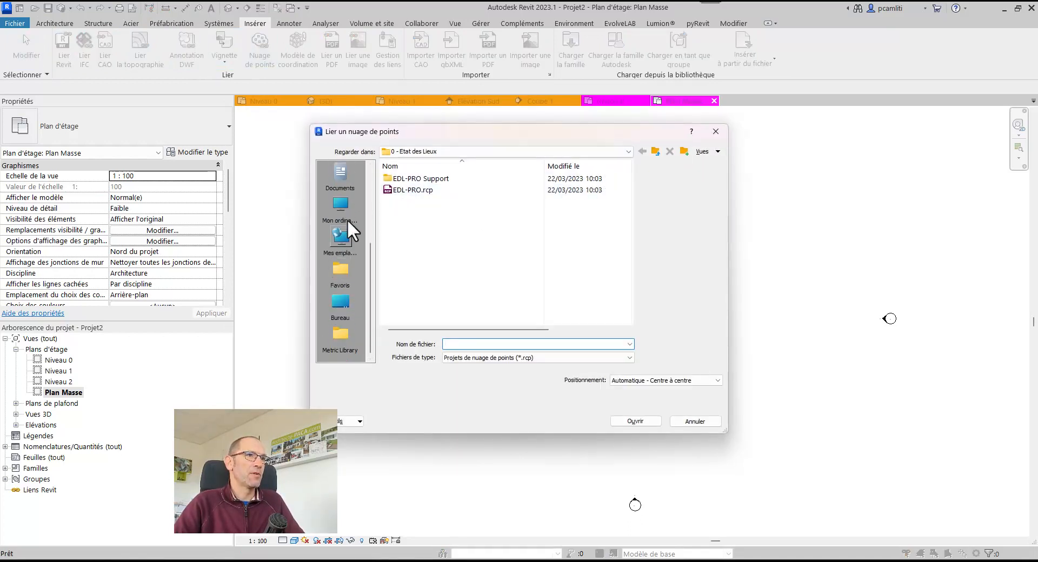
click(350, 219)
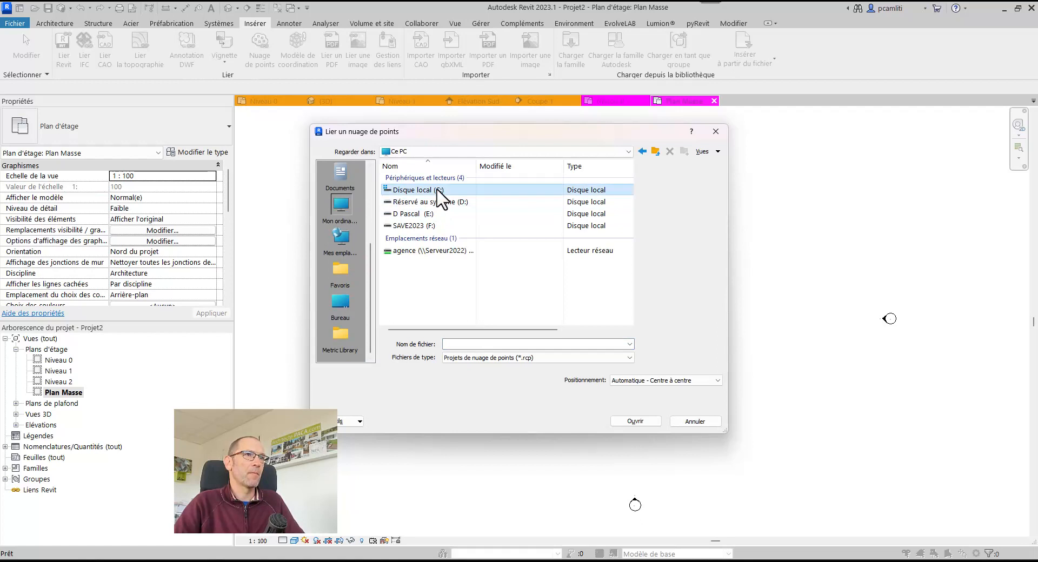
double_click(416, 191)
double_click(424, 271)
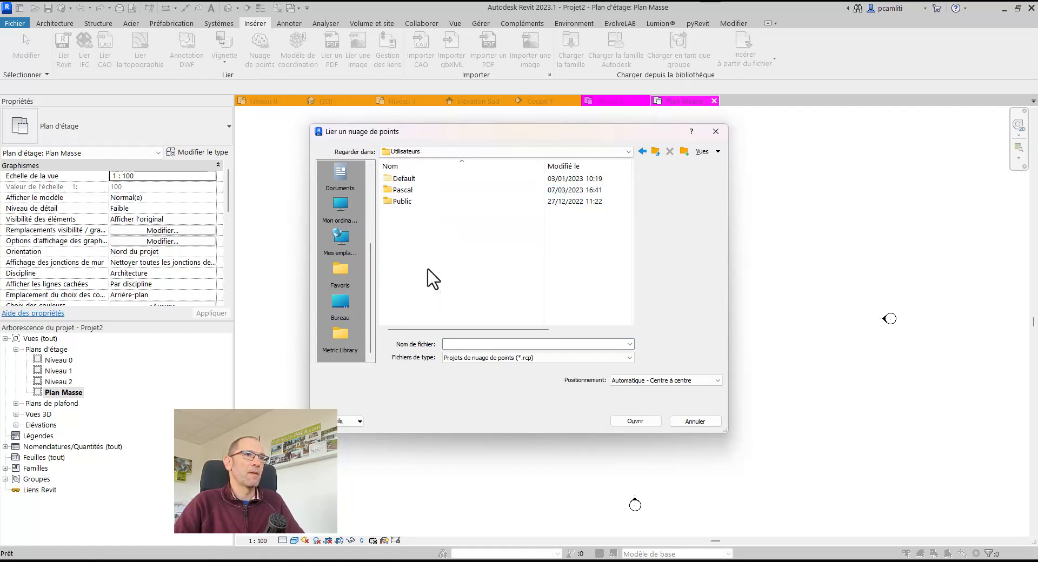
double_click(423, 190)
scroll(448, 285, down, 3)
double_click(448, 284)
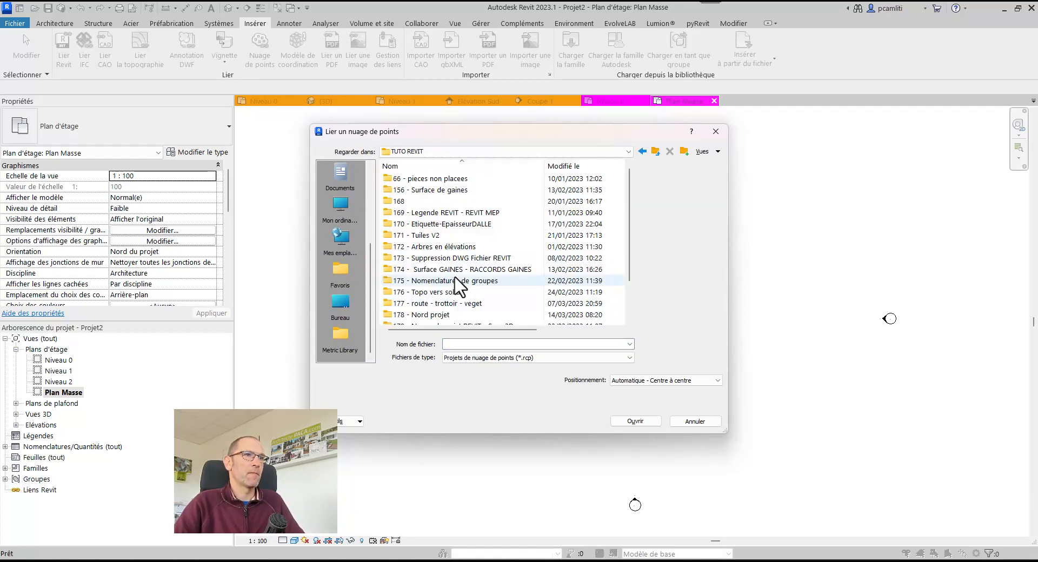
scroll(446, 285, down, 2)
double_click(445, 280)
click(440, 201)
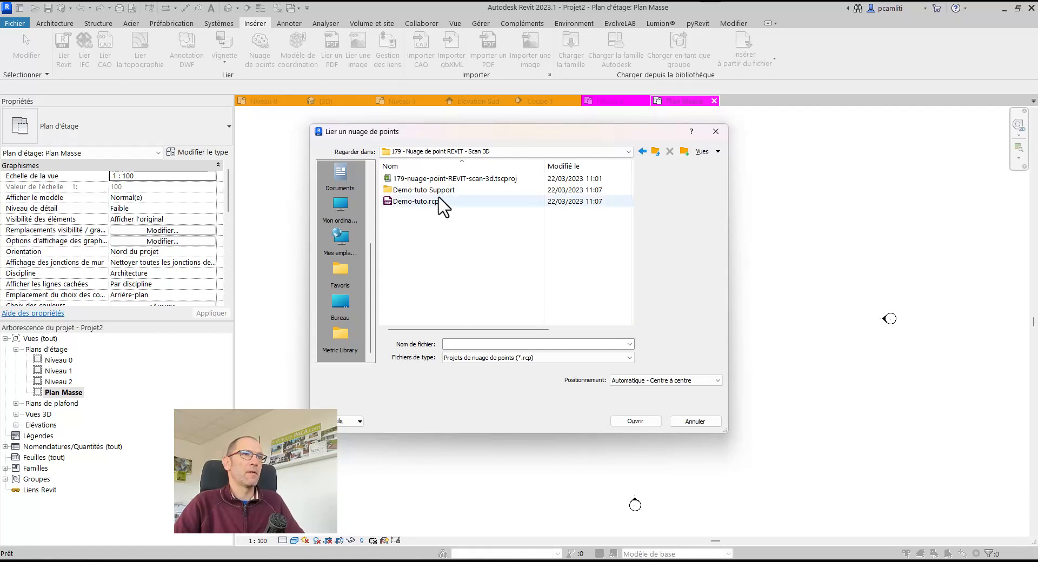
click(633, 421)
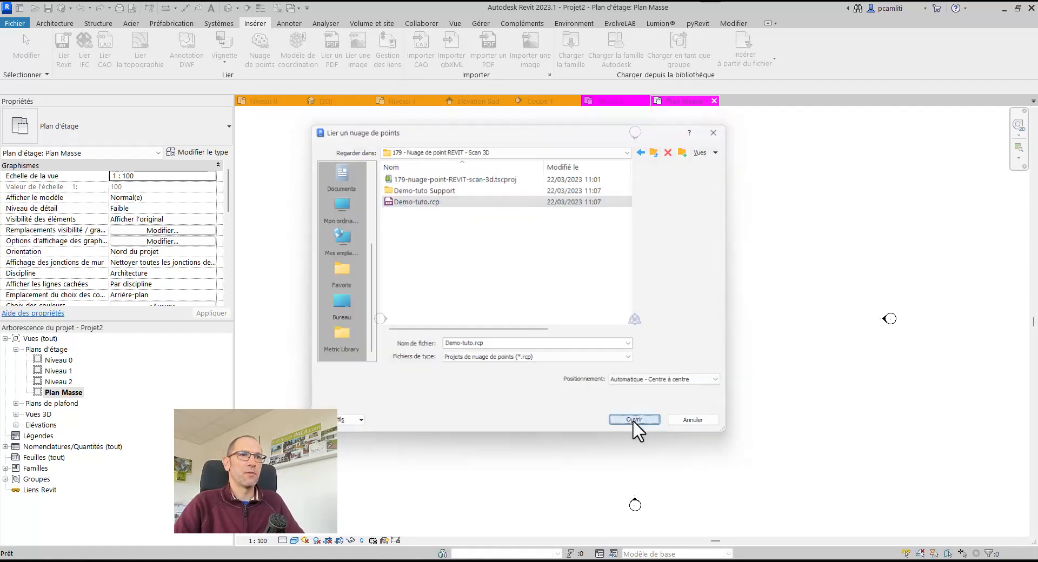
- Show the linked office point cloud in the default 3D view and examine it from the front
key(3)
key(d)
scroll(636, 353, up, 10)
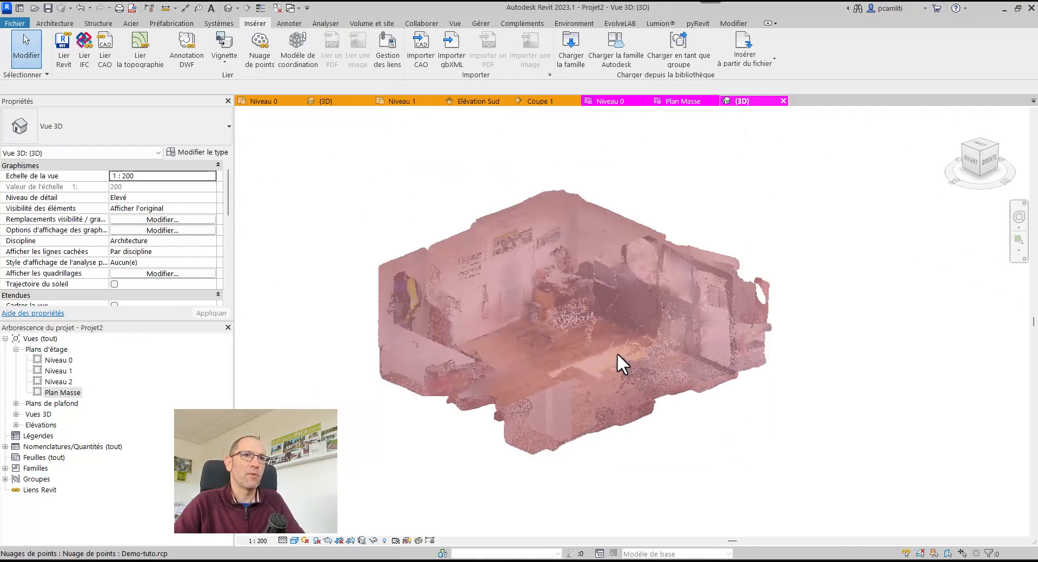
shift+middle_drag(843, 429, 864, 347)
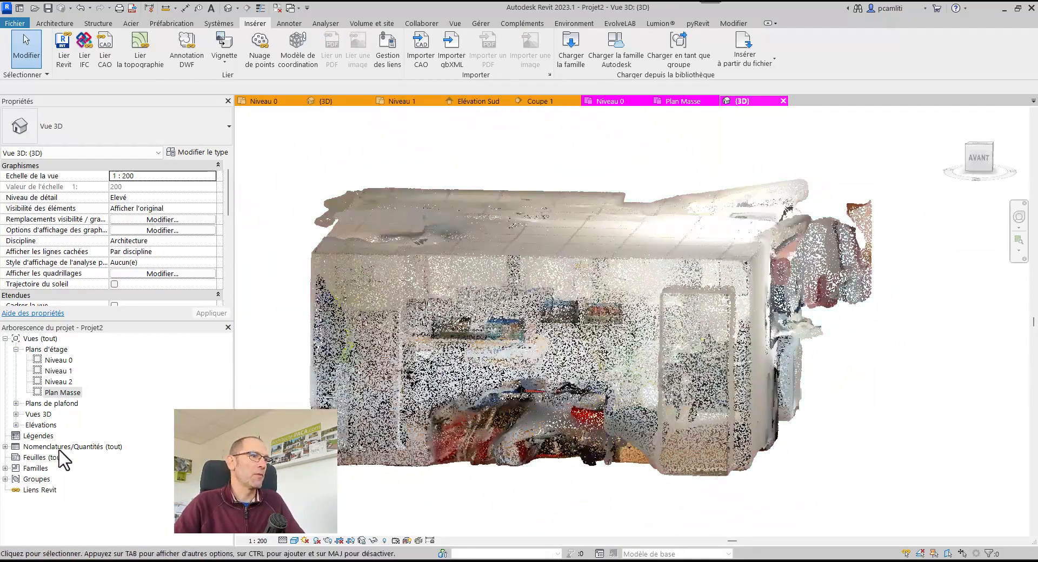
- In the Elévation Sud view, move the point cloud vertically so that its floor sits on the Niveau 0 level line
double_click(44, 426)
double_click(68, 468)
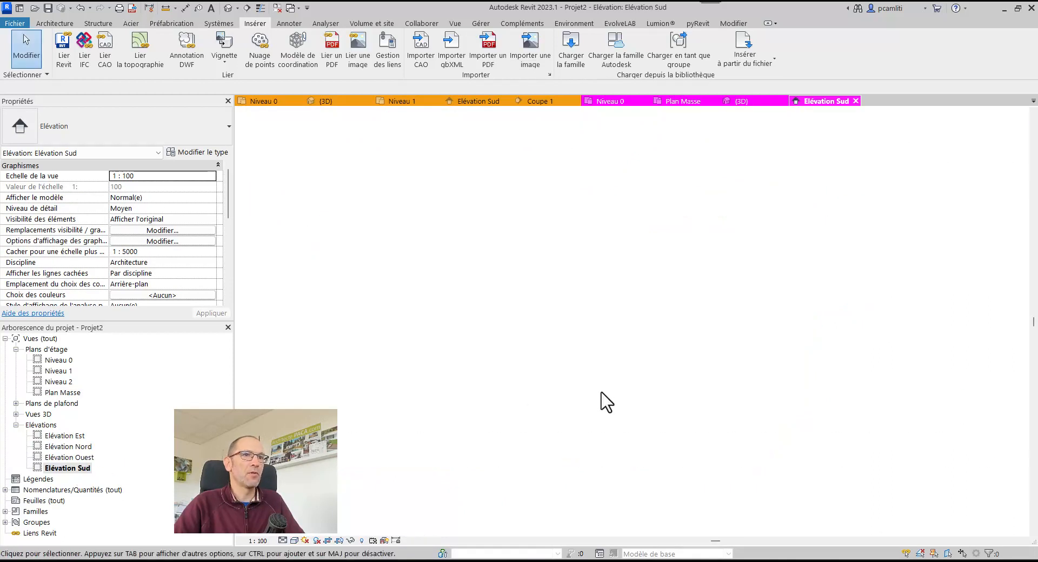
scroll(645, 412, up, 5)
click(627, 414)
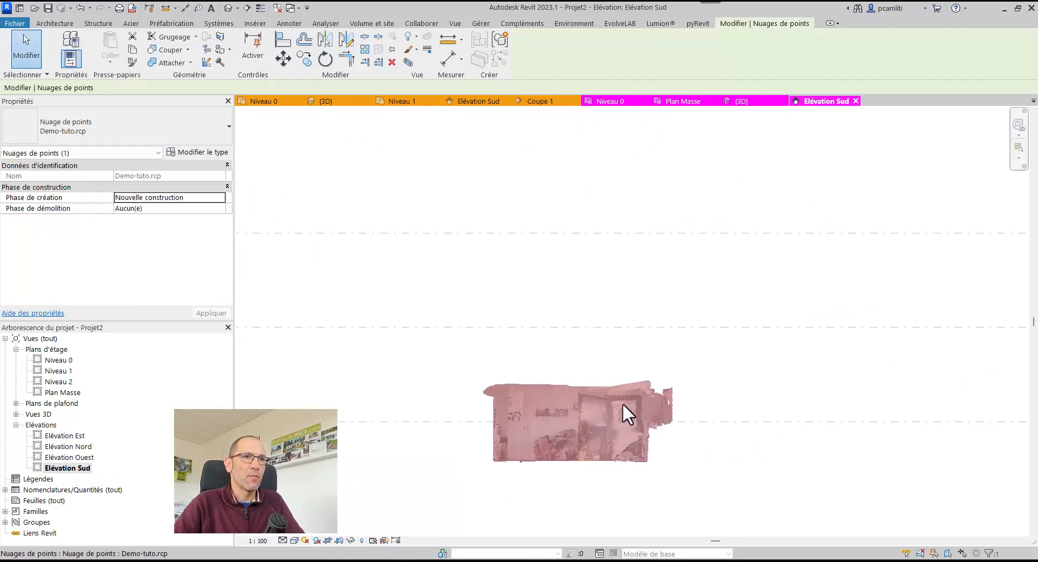
click(282, 58)
scroll(495, 464, up, 4)
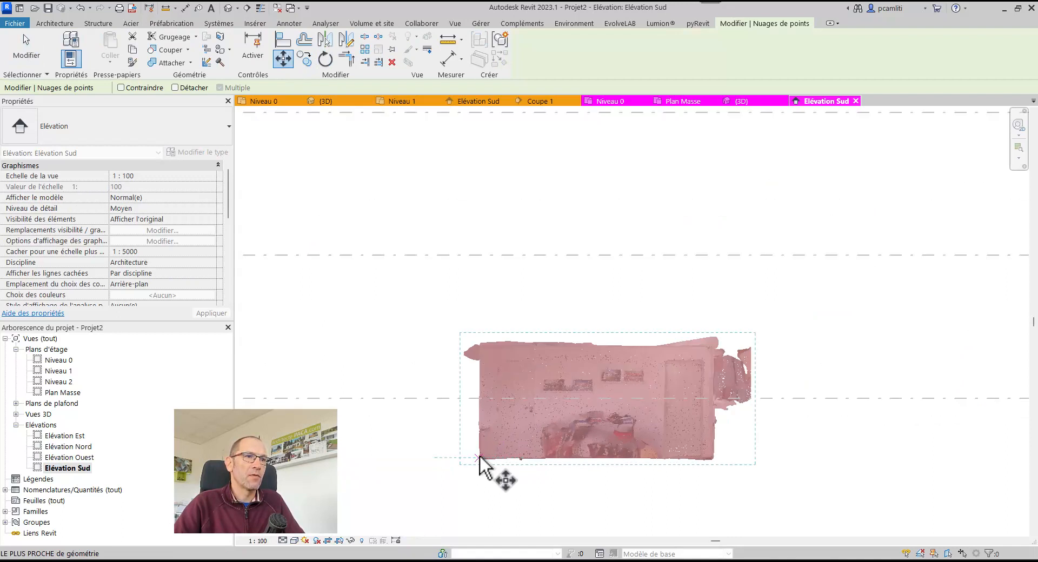
click(496, 460)
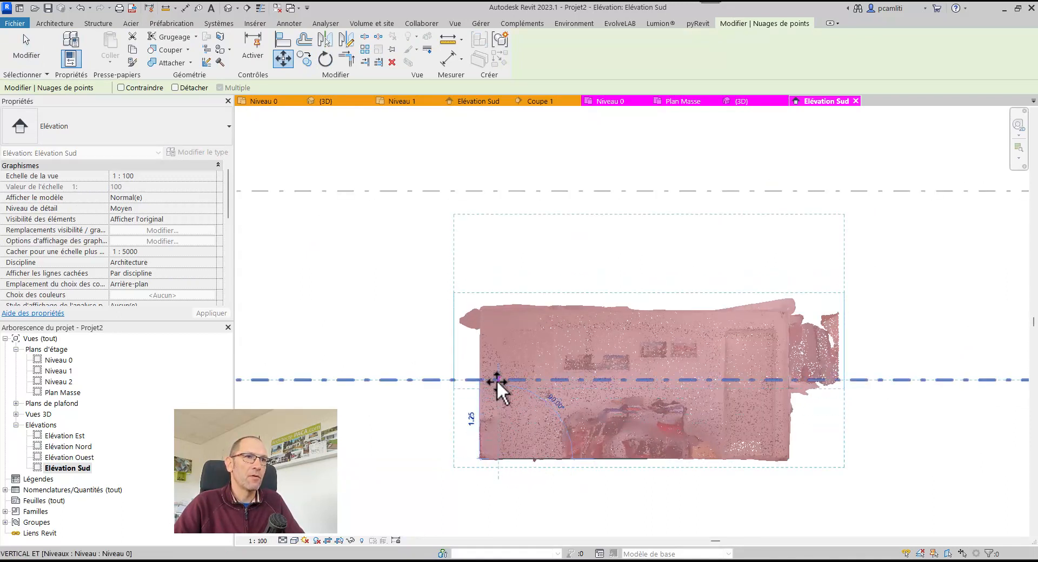
click(496, 380)
scroll(619, 383, down, 3)
key(Escape)
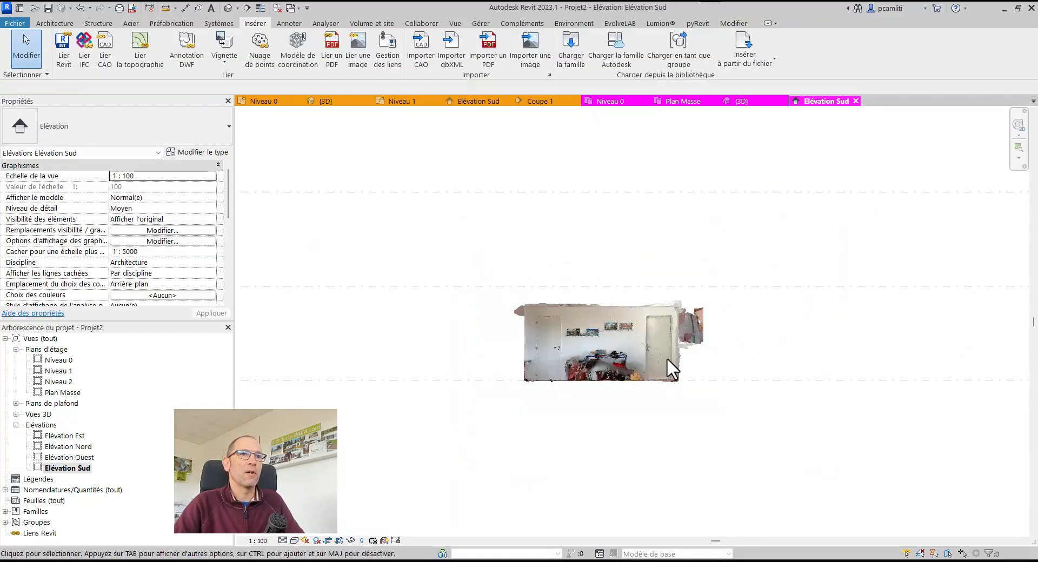
- Examine the office point cloud's walls and furniture in the Niveau 0 floor plan
double_click(59, 360)
scroll(621, 281, up, 5)
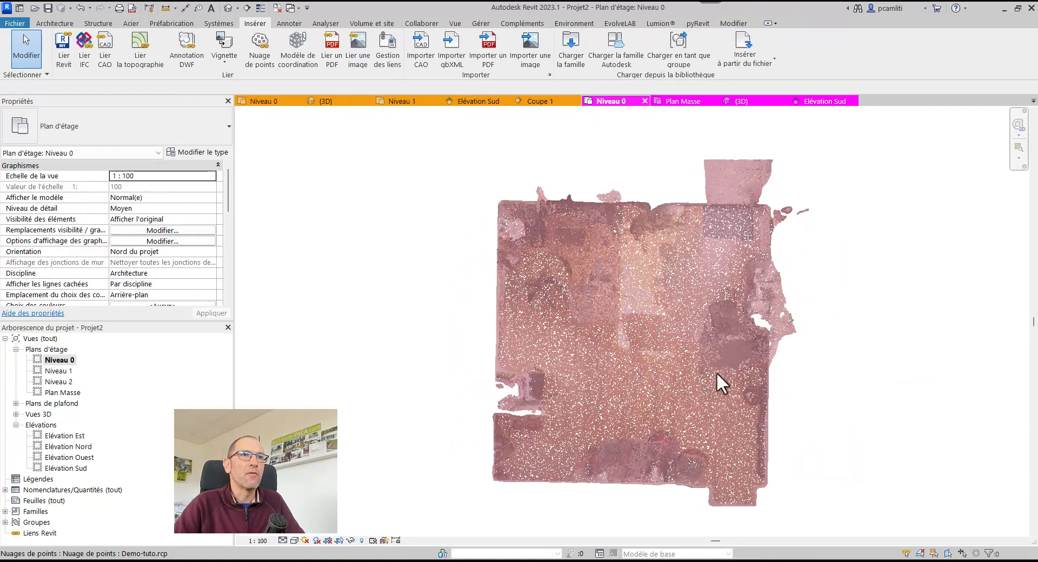
middle_drag(835, 372, 727, 327)
scroll(621, 459, up, 4)
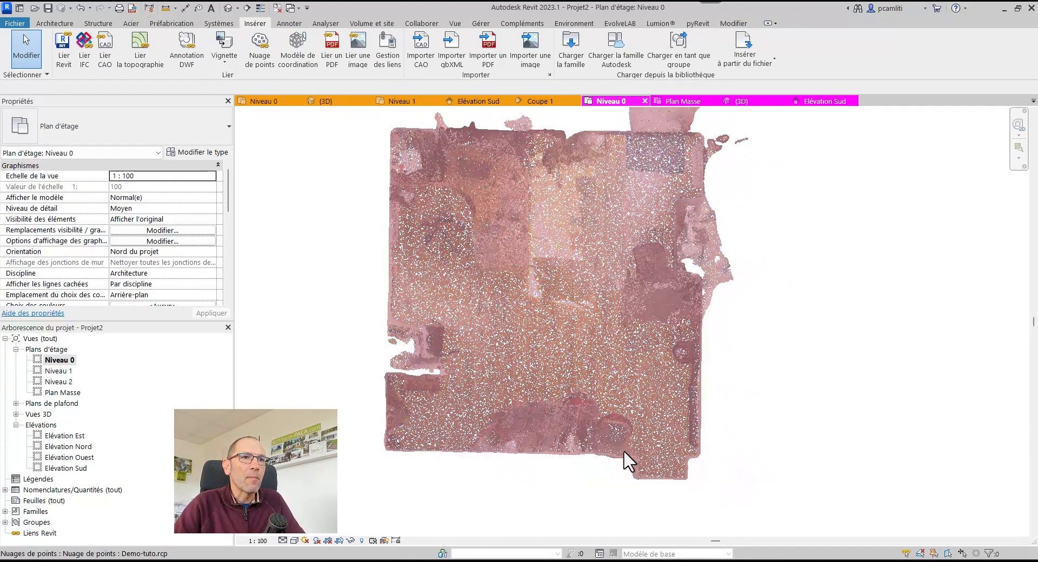
middle_drag(555, 473, 657, 475)
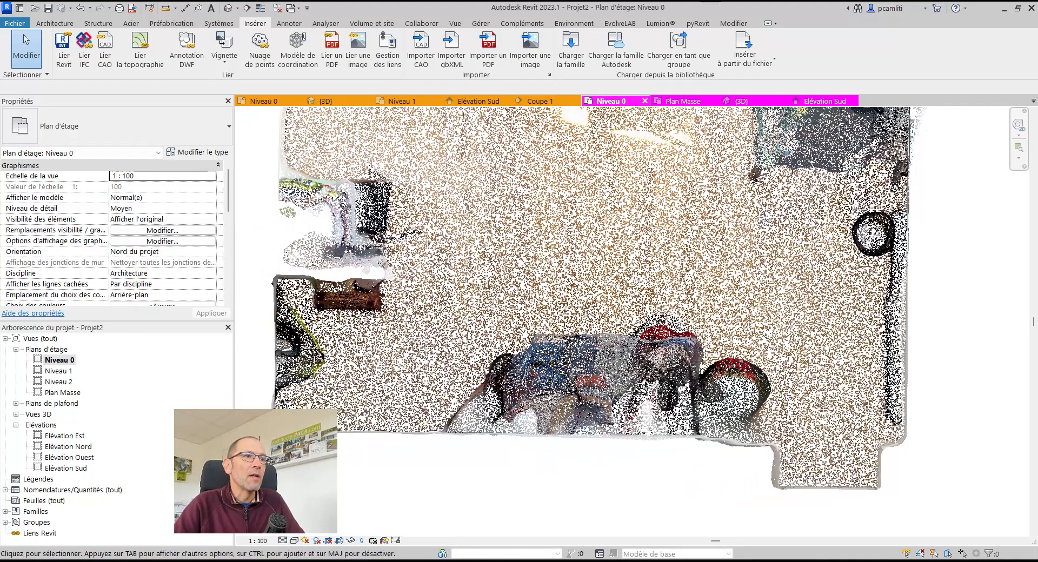
scroll(560, 390, down, 5)
scroll(335, 373, up, 3)
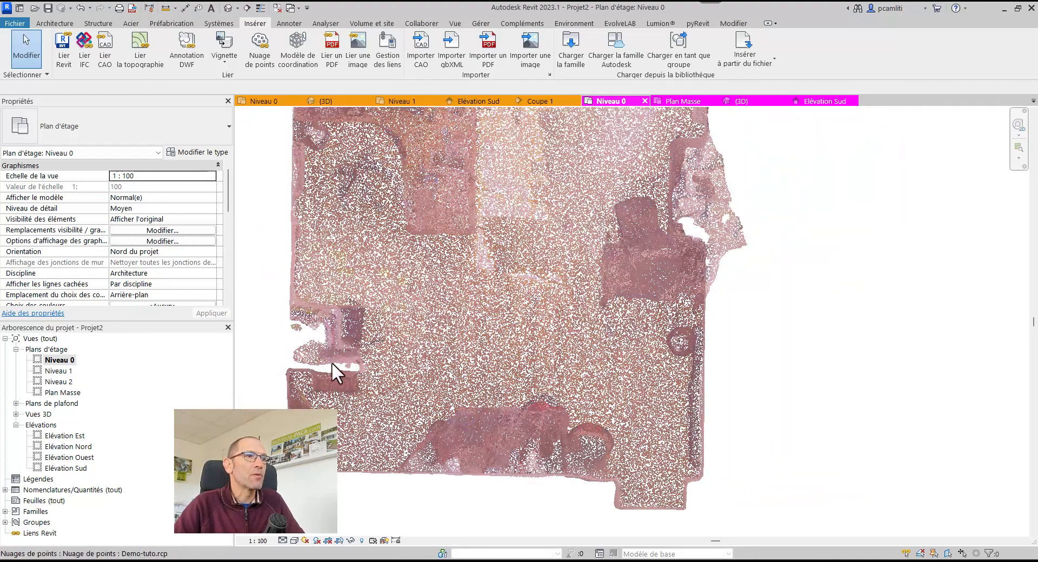
scroll(376, 358, down, 1)
middle_drag(826, 325, 814, 323)
- Return to the 3D view and enable its section box (Zone de coupe)
key(3)
key(d)
shift+middle_drag(716, 338, 632, 374)
shift+middle_drag(691, 348, 922, 342)
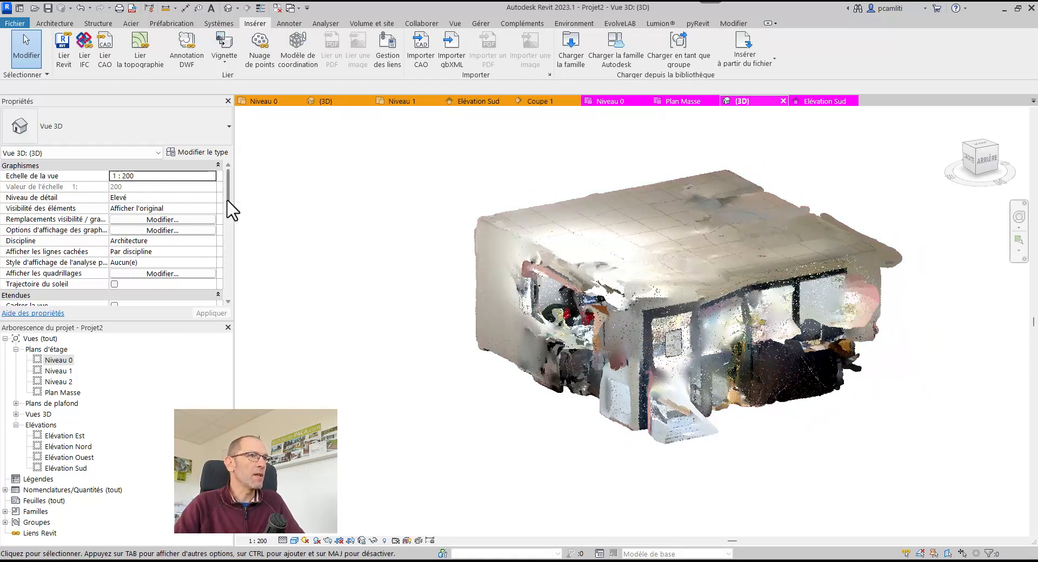
scroll(233, 222, down, 3)
drag(230, 215, 230, 235)
click(114, 252)
scroll(479, 257, down, 5)
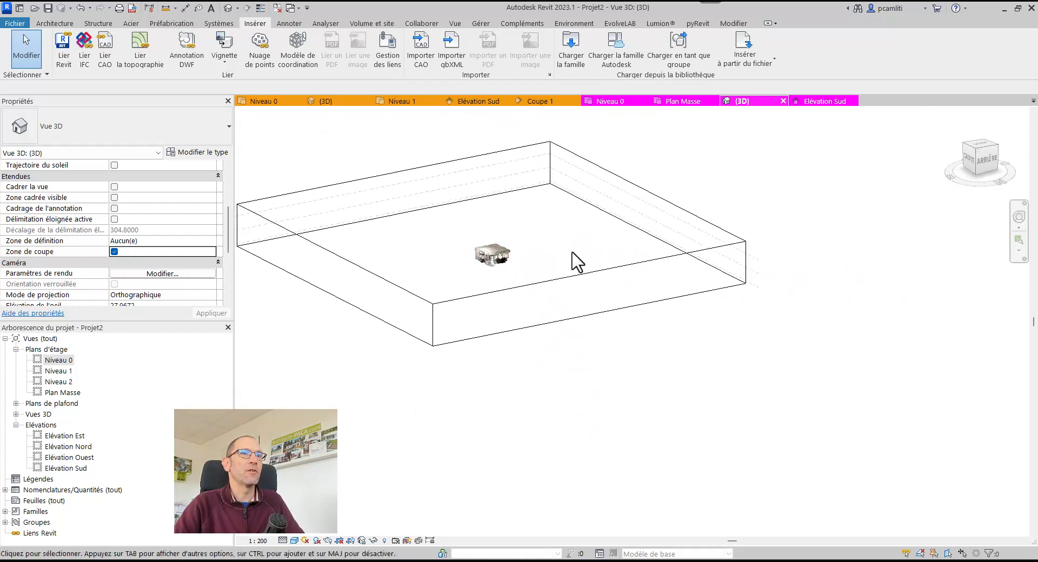
- Lower the top face of the section box to cut off the office ceiling and expose the room's interior
click(581, 276)
scroll(508, 254, up, 5)
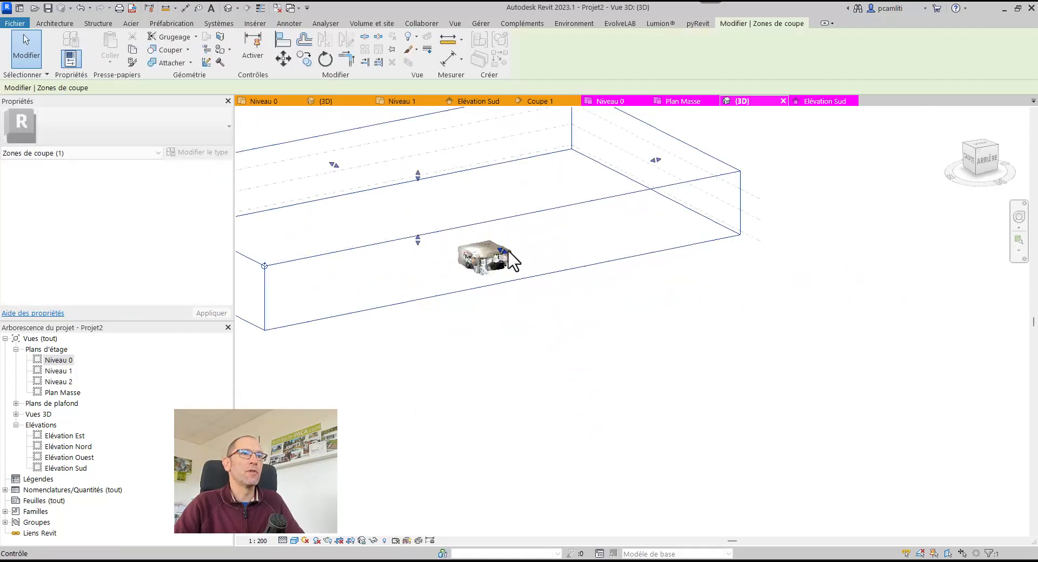
scroll(481, 250, up, 4)
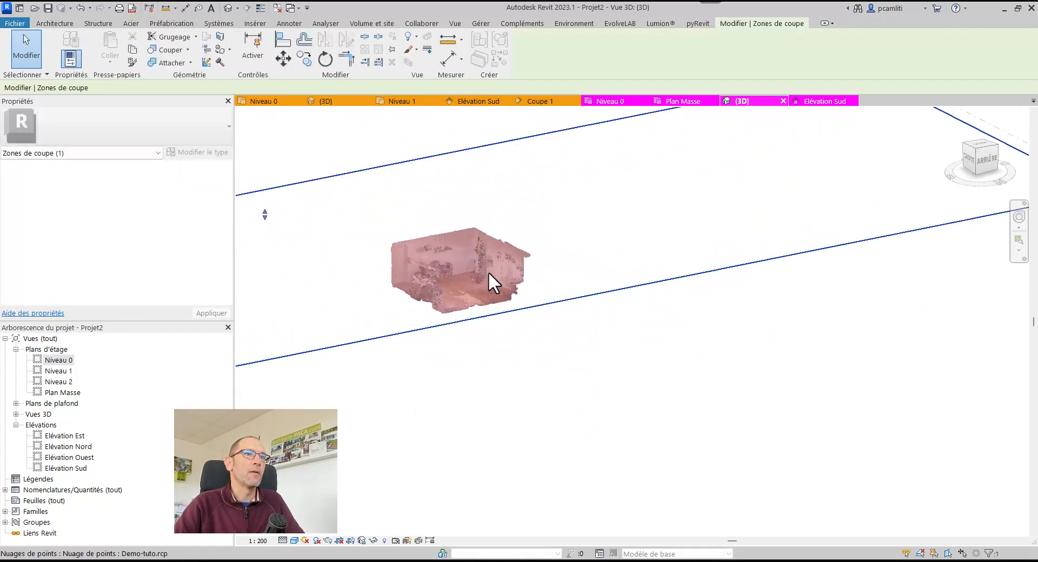
shift+middle_drag(681, 209, 660, 236)
scroll(719, 224, down, 5)
drag(589, 164, 605, 212)
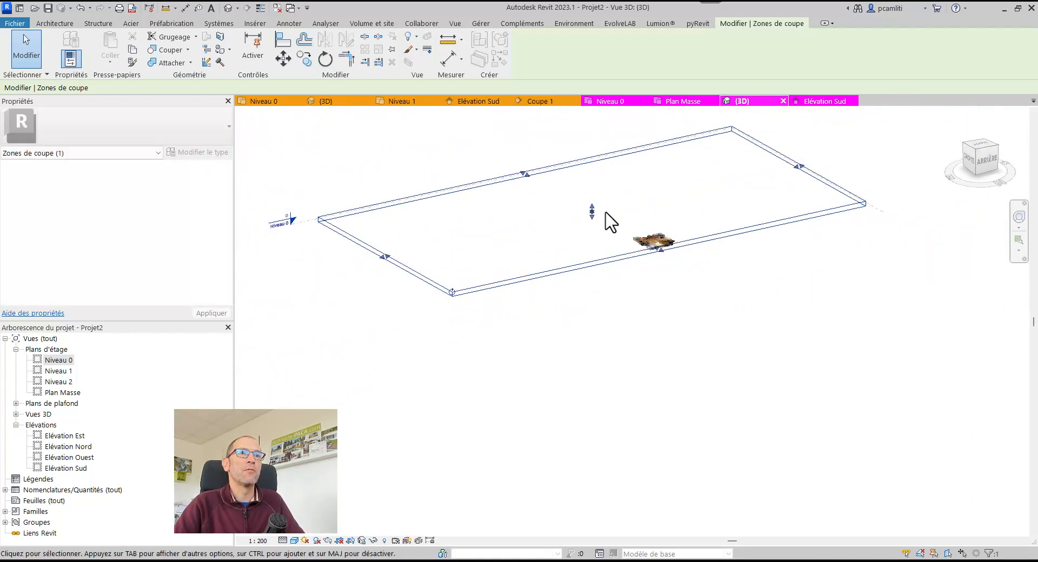
scroll(656, 238, up, 8)
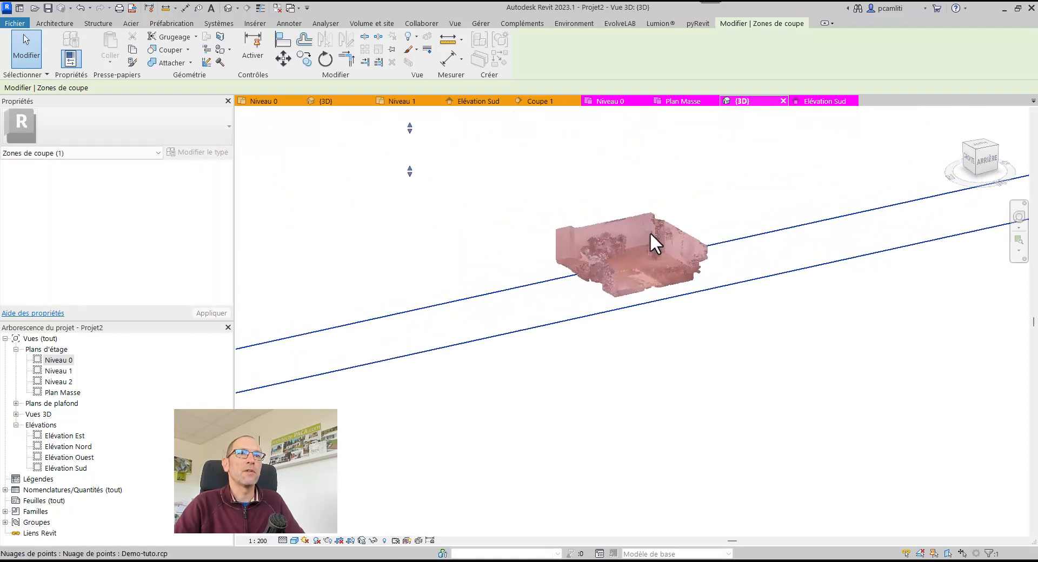
key(Escape)
- Examine the cut-open office point cloud from above and from several sides
shift+middle_drag(734, 193, 505, 394)
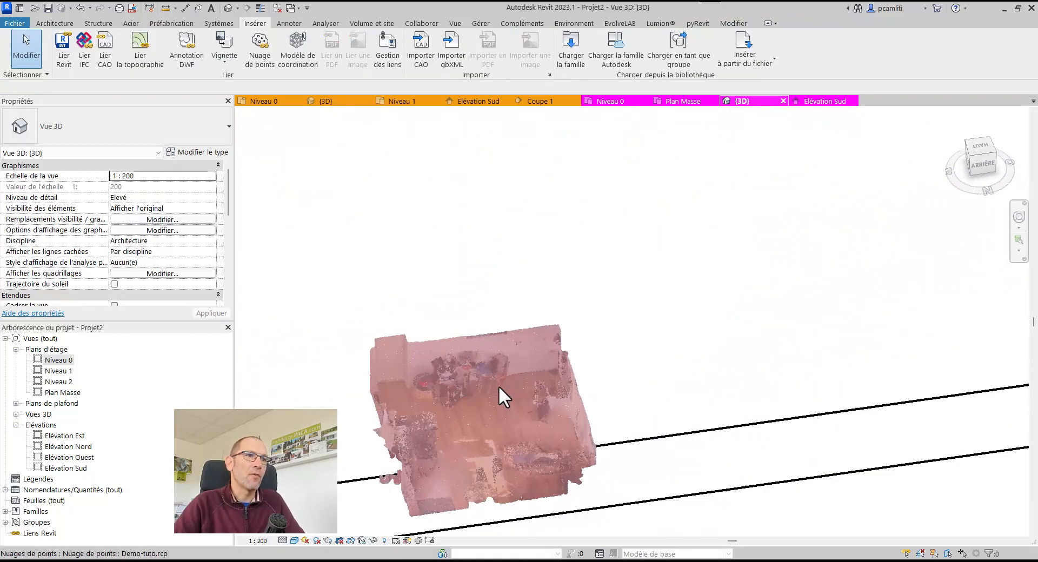
middle_drag(581, 351, 450, 241)
click(581, 326)
key(Escape)
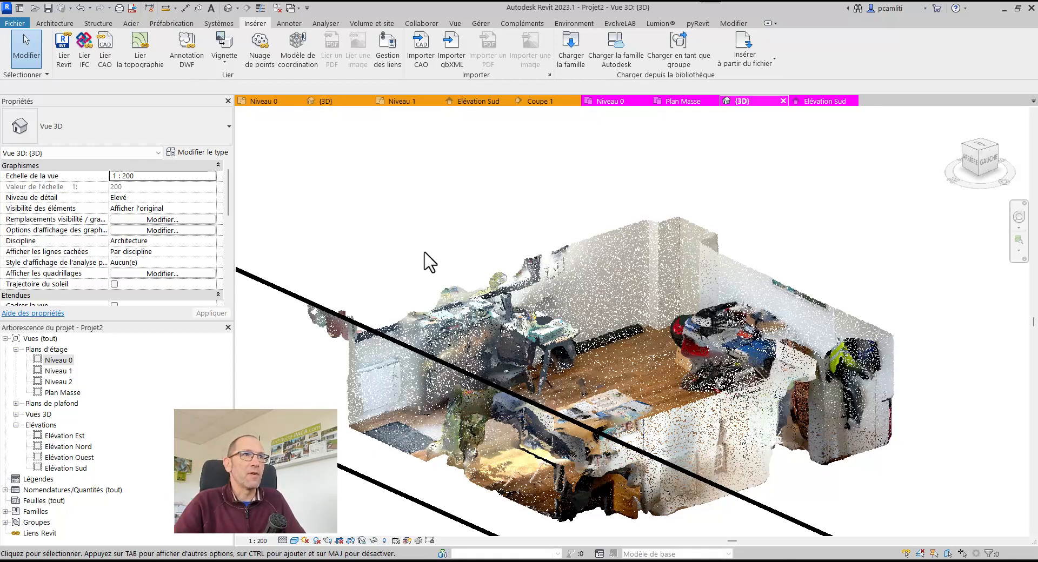
- Switch to the 3D view of TEST-EDL-nuage-de-points.rvt and inspect the linked point_cloud.dxf by selecting it, then clear the selection
click(339, 103)
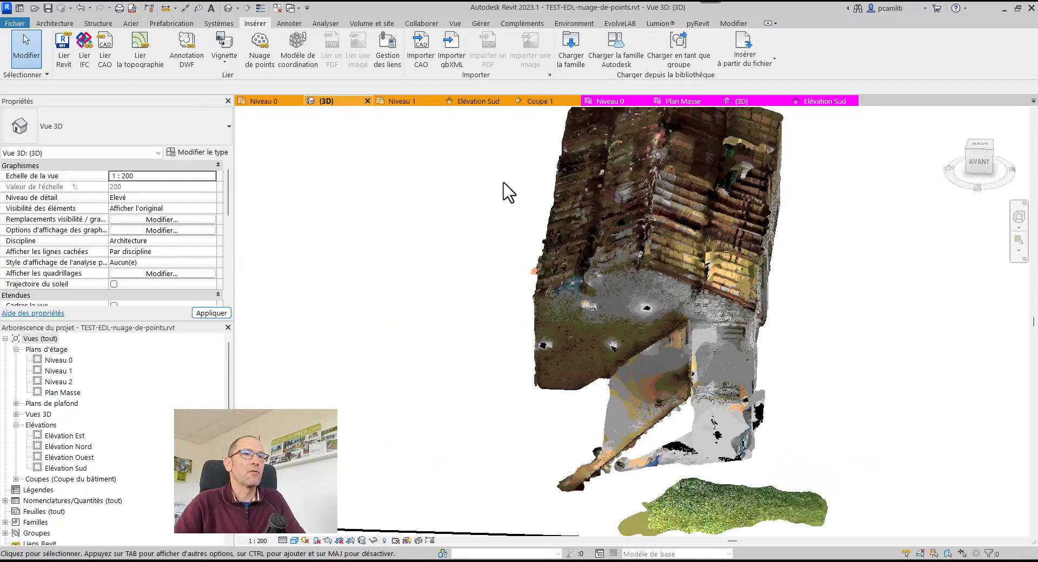
click(681, 271)
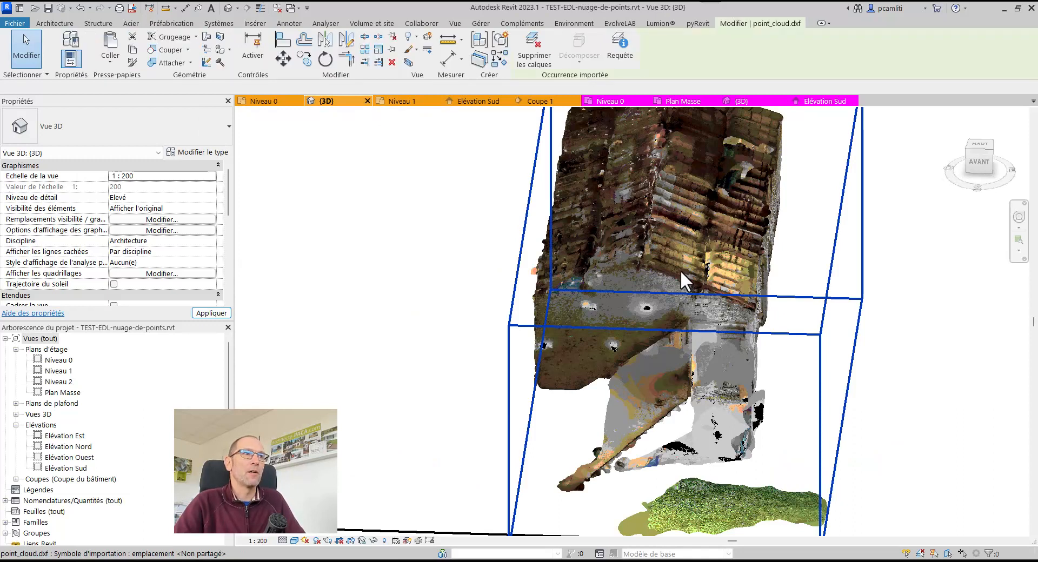
scroll(680, 270, down, 2)
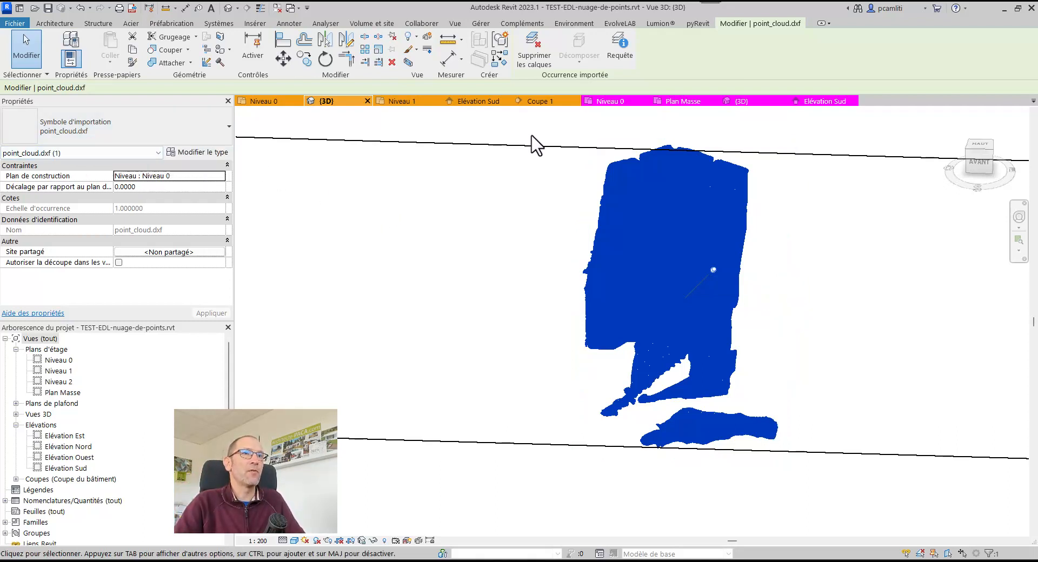
click(533, 137)
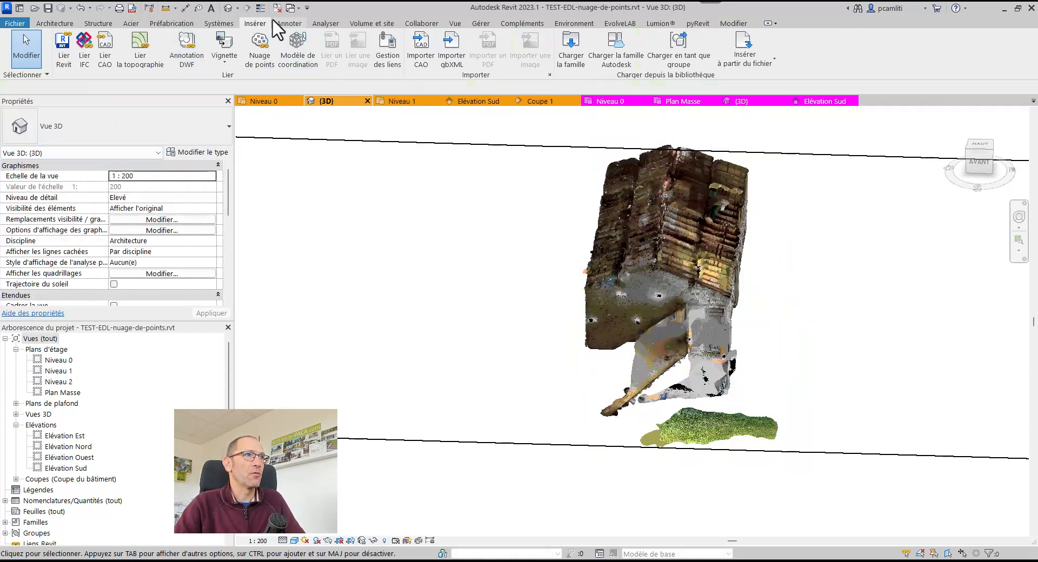
- Review the CAD link options for point_cloud.dxf, including the metre import units, and leave without linking it
click(108, 56)
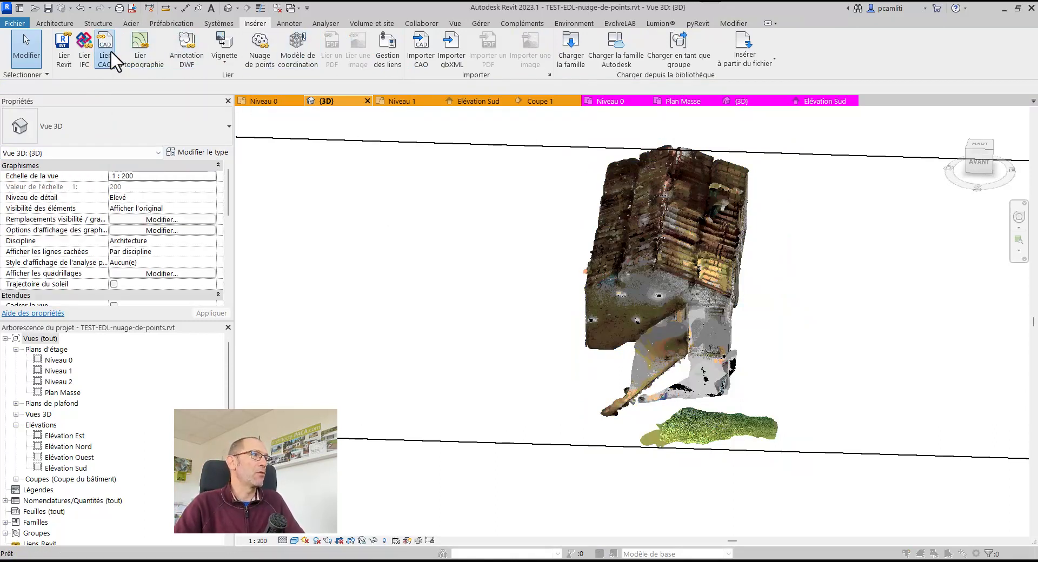
click(438, 191)
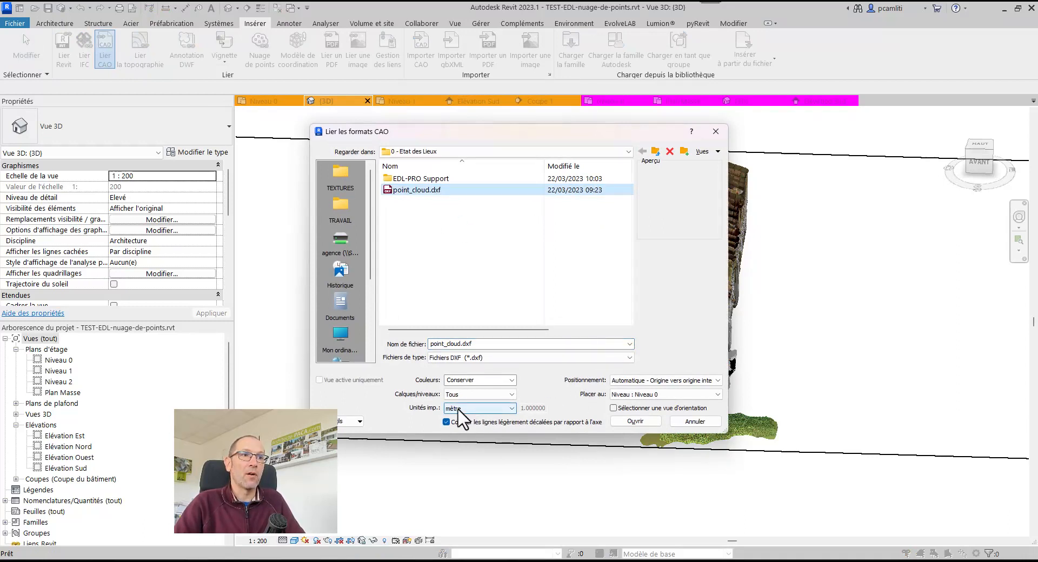
click(695, 422)
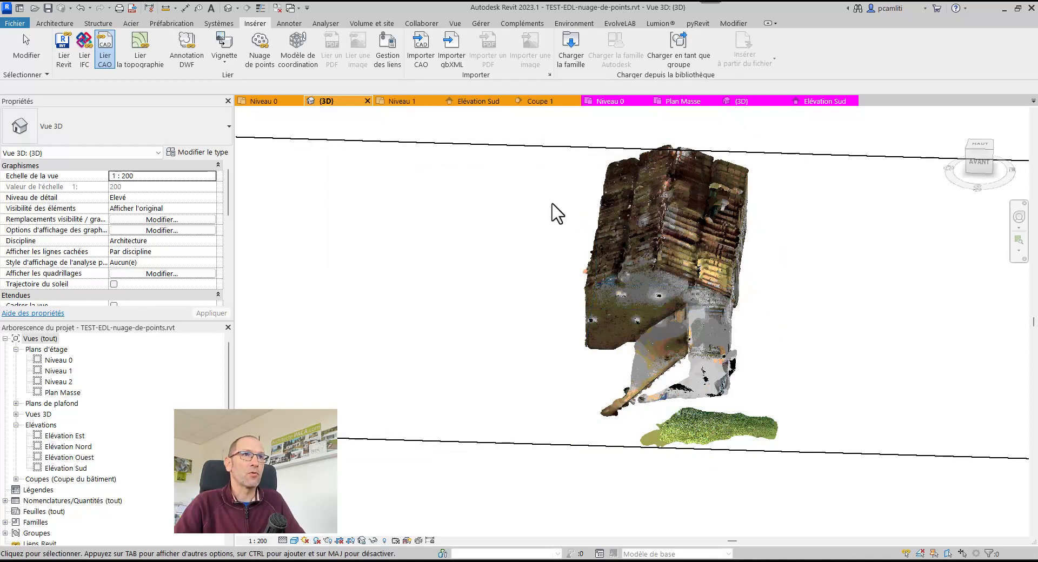
- Open the Elévation Sud view of TEST-EDL-nuage-de-points.rvt and select the EDL-PRO.rcp point cloud
click(484, 102)
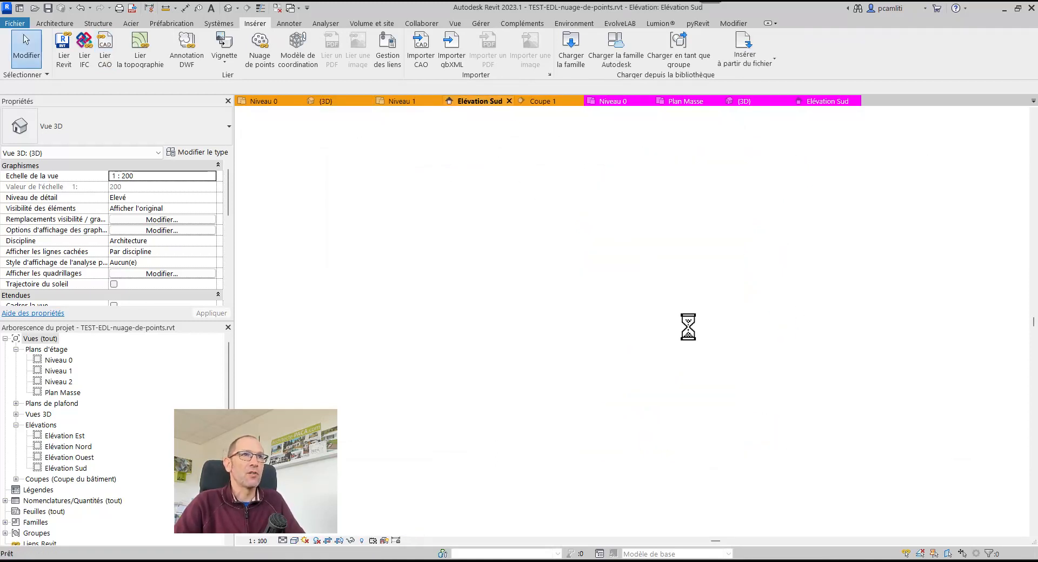
scroll(660, 334, down, 3)
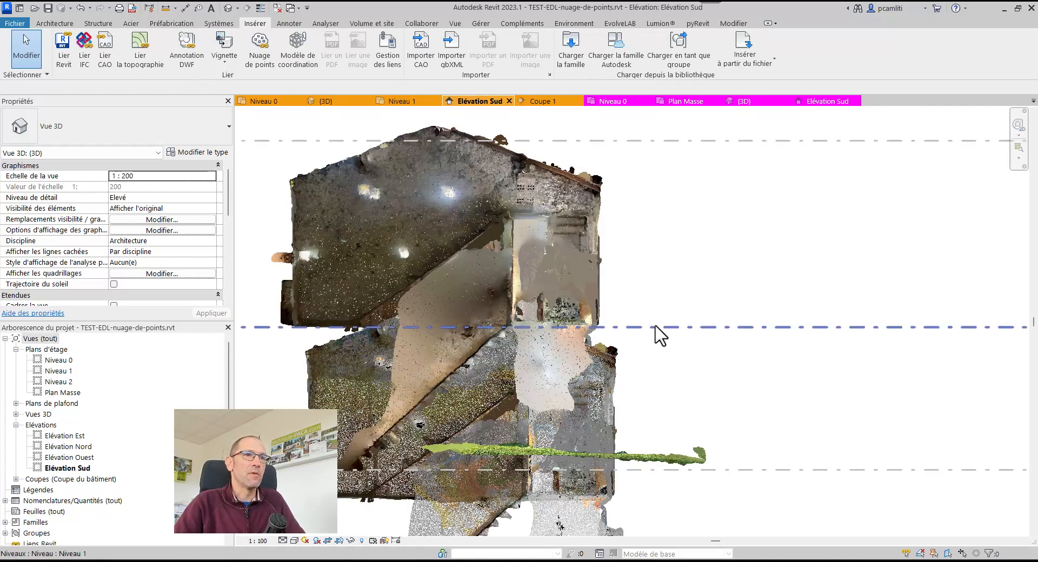
click(586, 283)
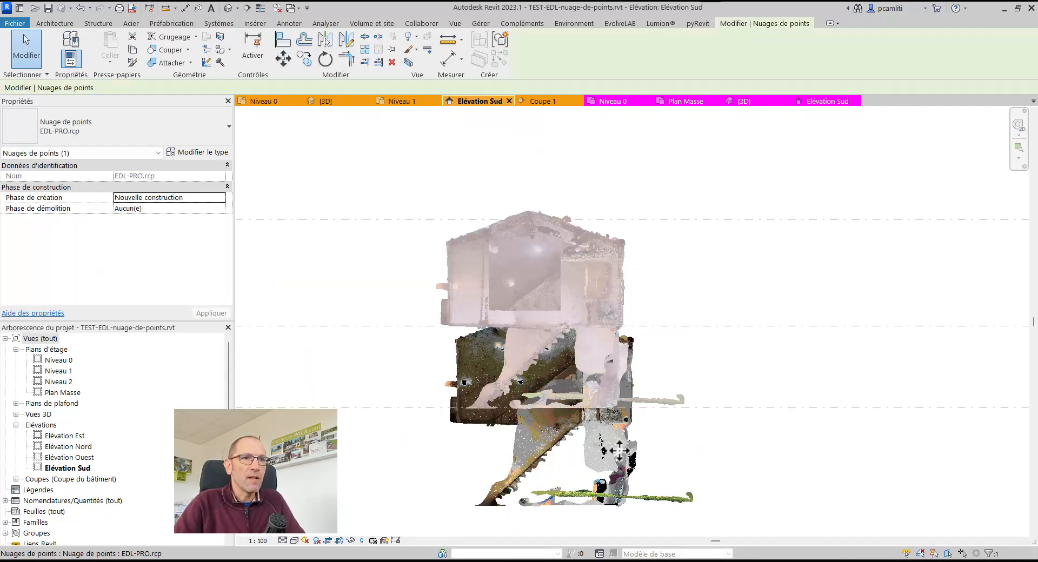
- Select the point_cloud.dxf import in the Elévation Sud view, switch to Projet2's 3D view and inspect the office point cloud
click(626, 461)
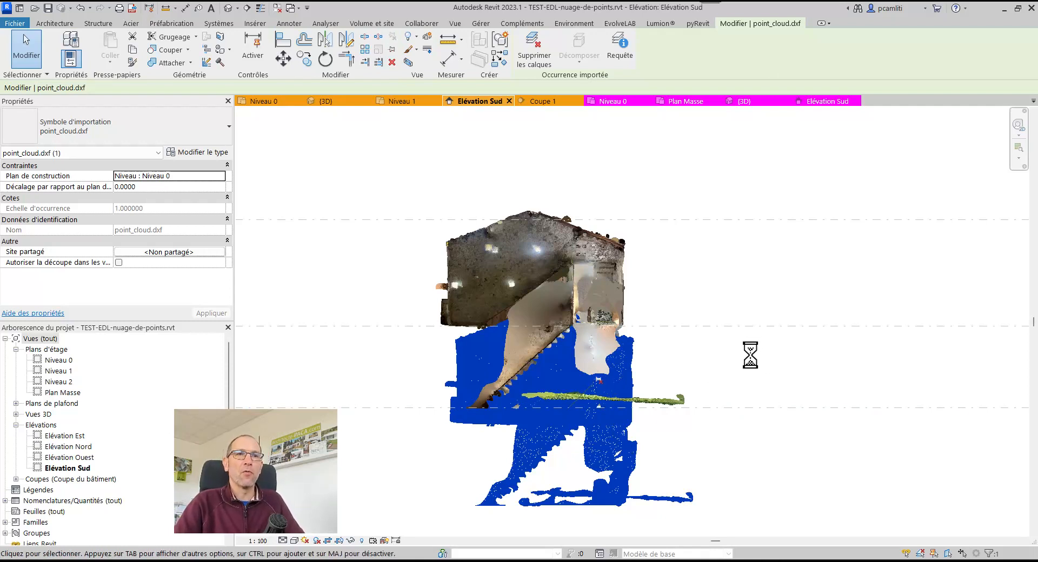
click(754, 103)
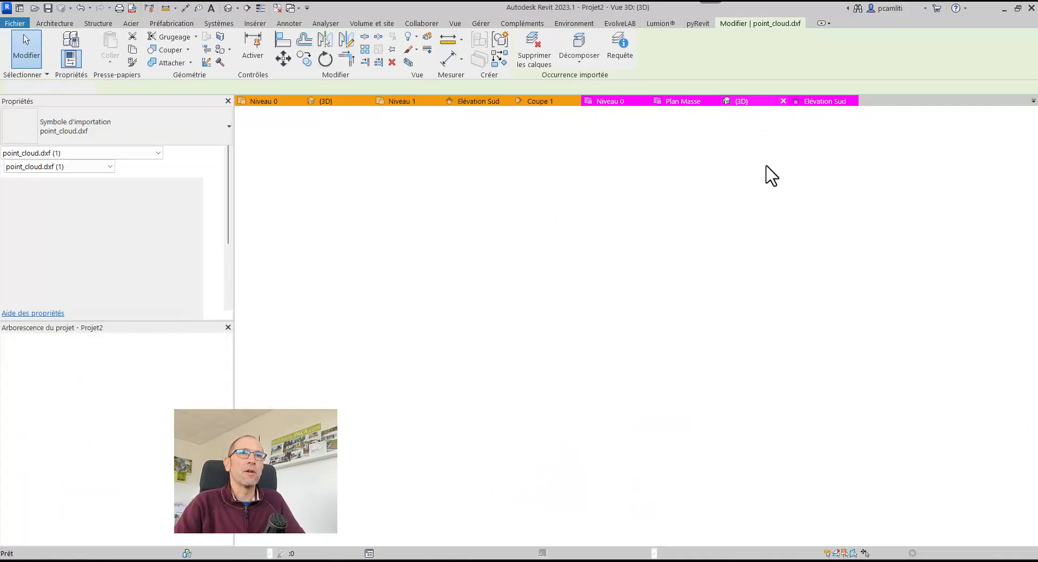
shift+middle_drag(779, 261, 618, 145)
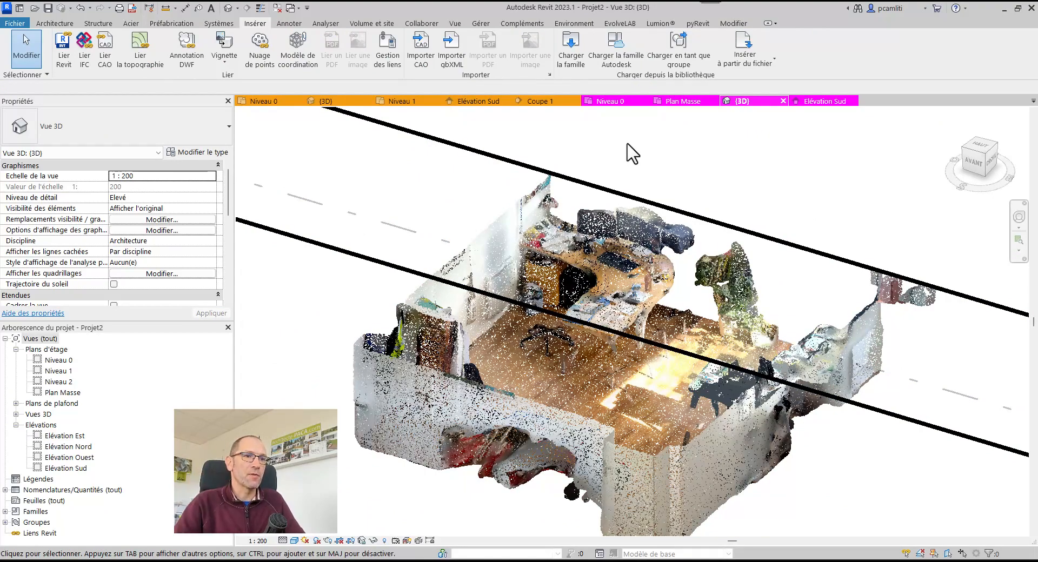
- Switch to Polycam in the browser, open the Mar 22, 10:22 AM office capture and examine the room's interior up close
key(alt+Tab)
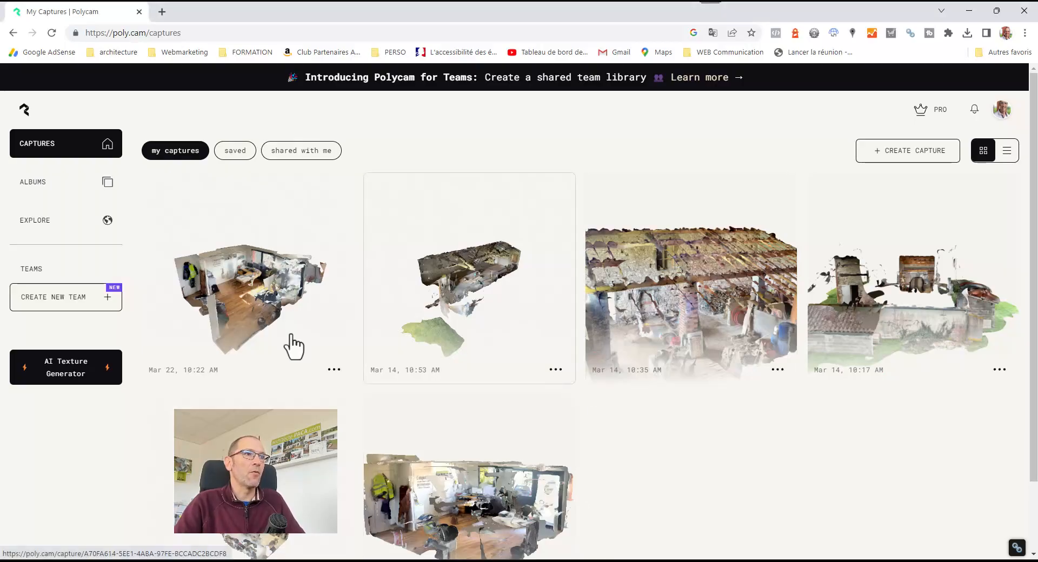
click(272, 319)
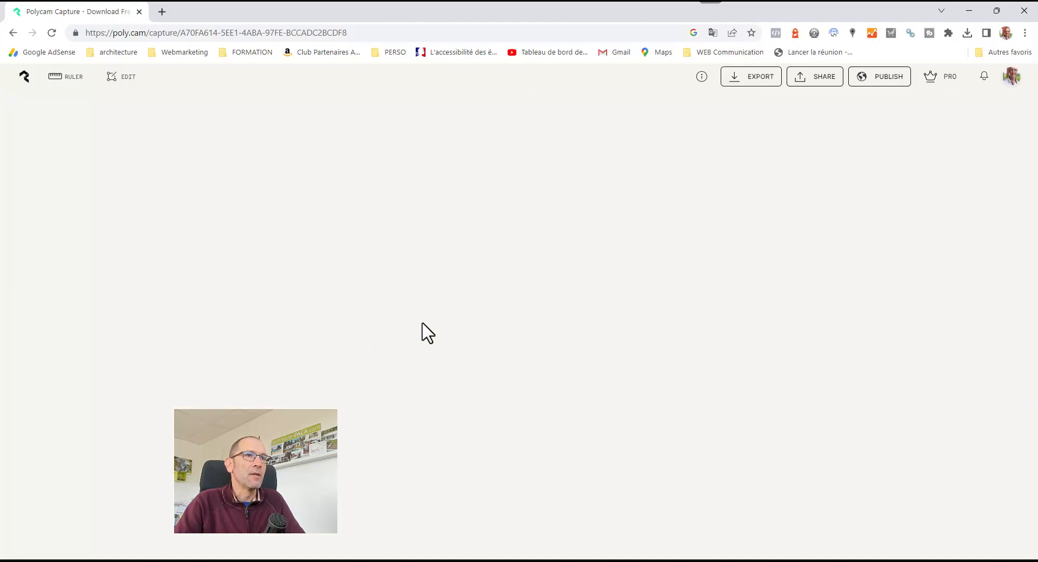
scroll(527, 355, up, 5)
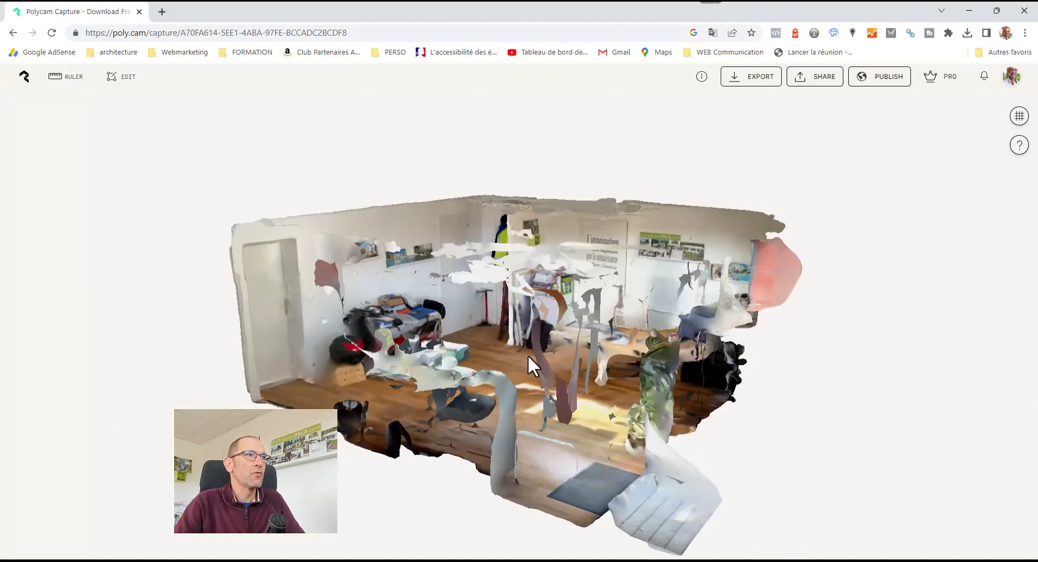
drag(504, 324, 604, 433)
scroll(530, 410, up, 3)
scroll(595, 378, down, 5)
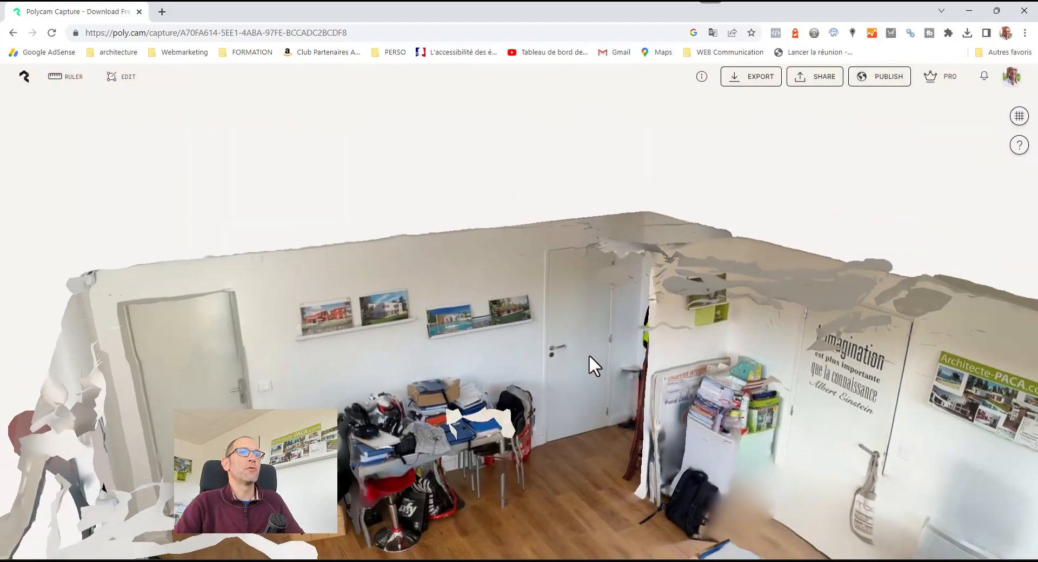
scroll(589, 357, up, 5)
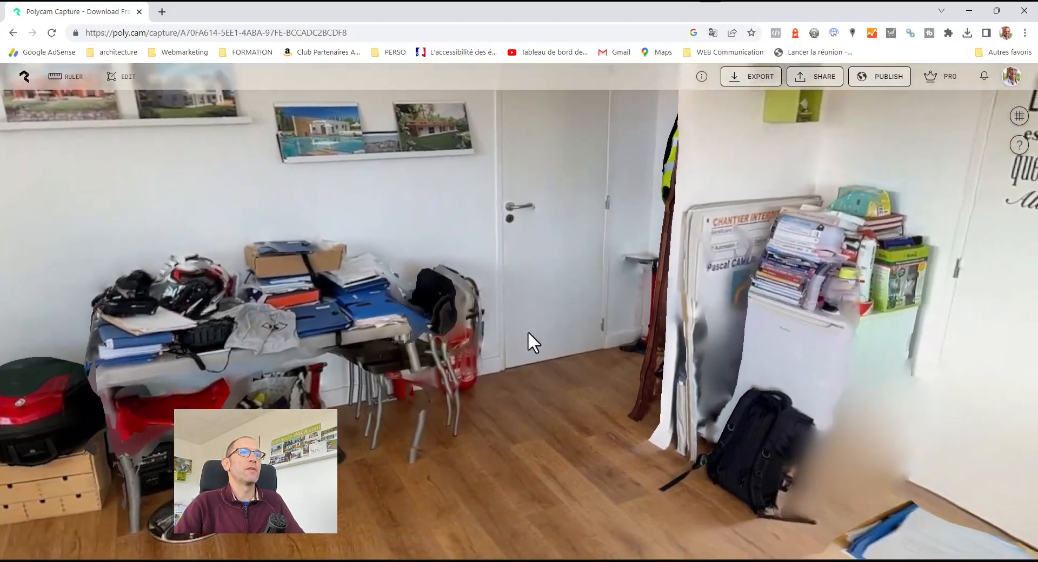
drag(528, 333, 575, 271)
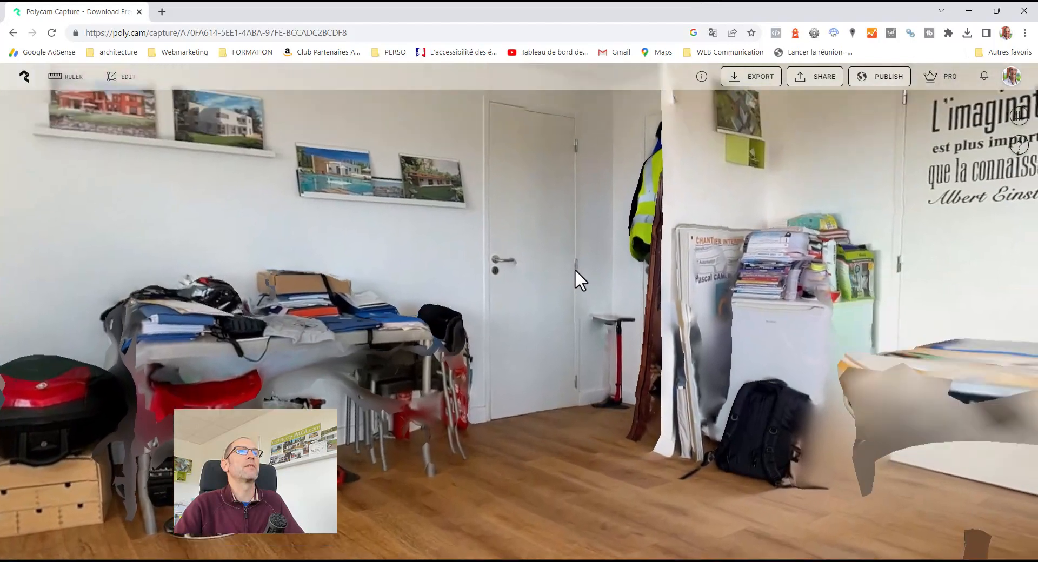
drag(417, 144, 484, 186)
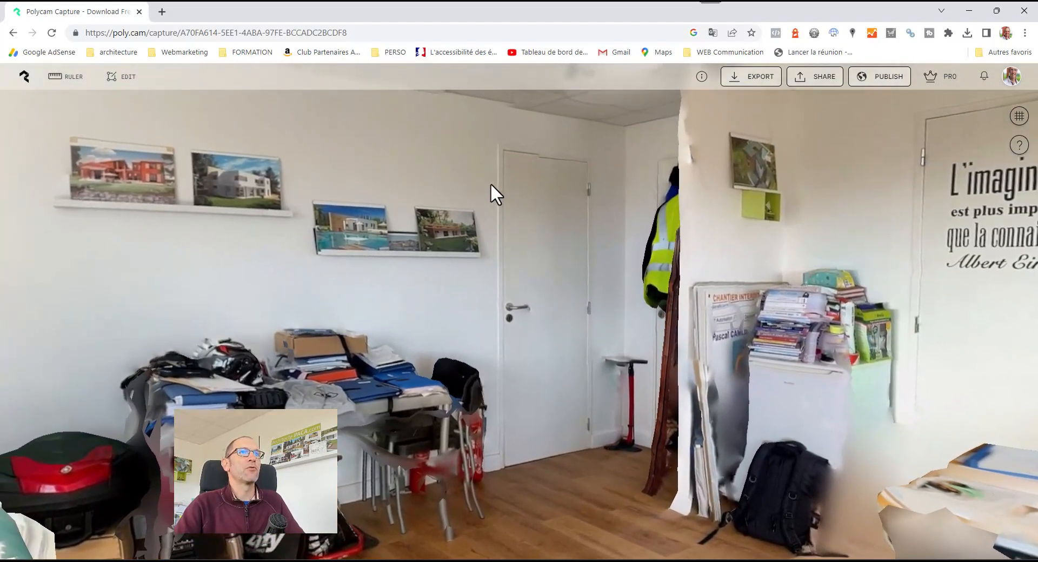
- Measure the distance from the far door to the adjacent projecting wall, and the floor-to-ceiling height at that door
click(73, 78)
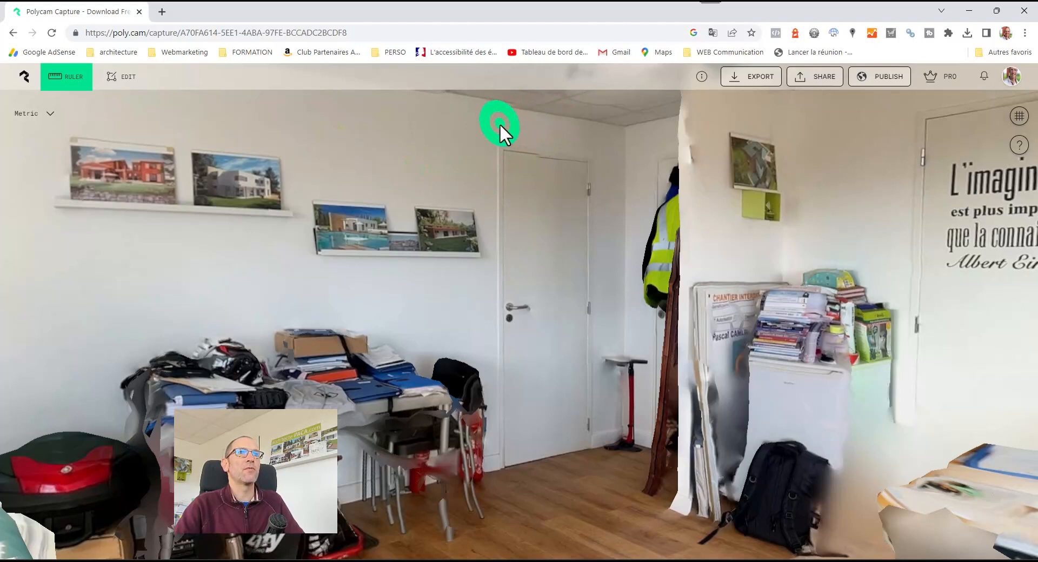
click(556, 208)
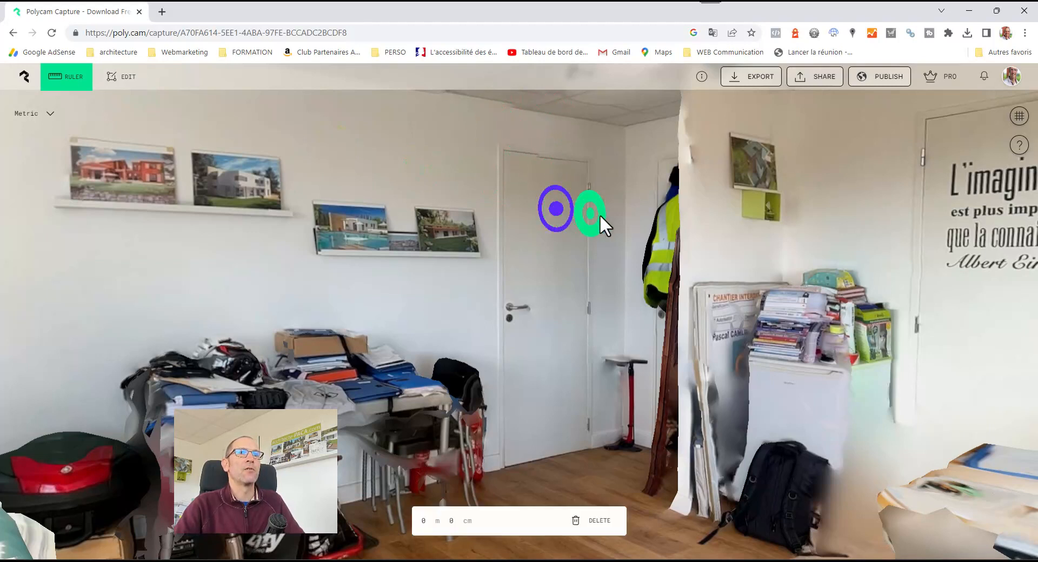
click(693, 197)
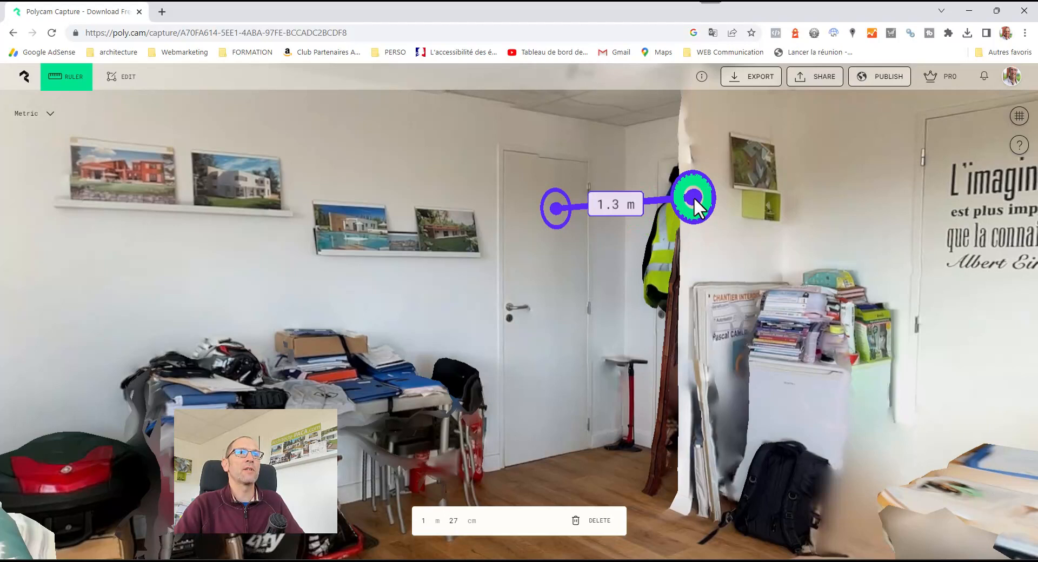
click(540, 108)
click(547, 468)
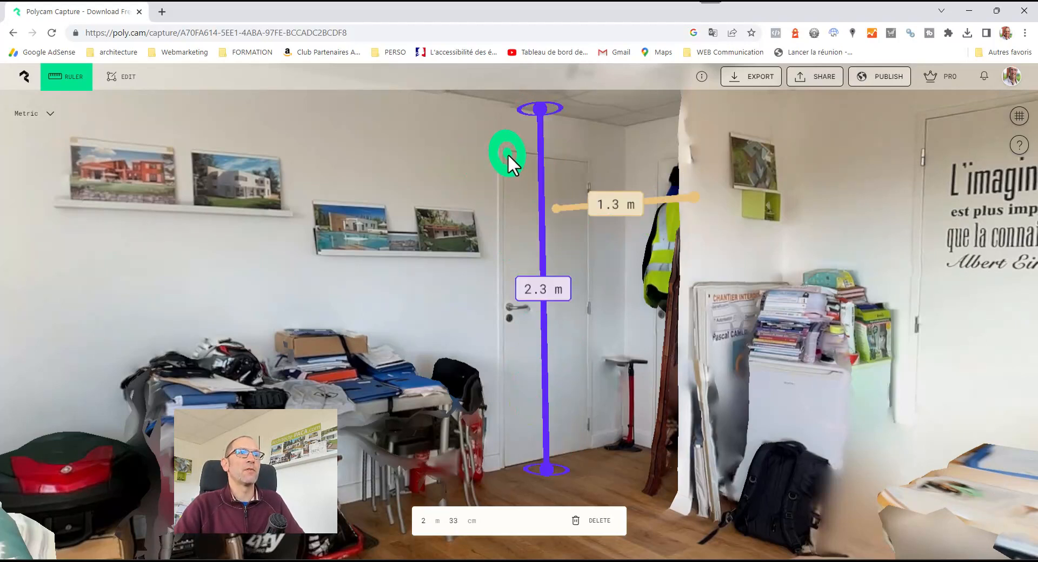
- Measure the far door's width along its top edge and the distance from the ceiling to the box on the table
click(506, 152)
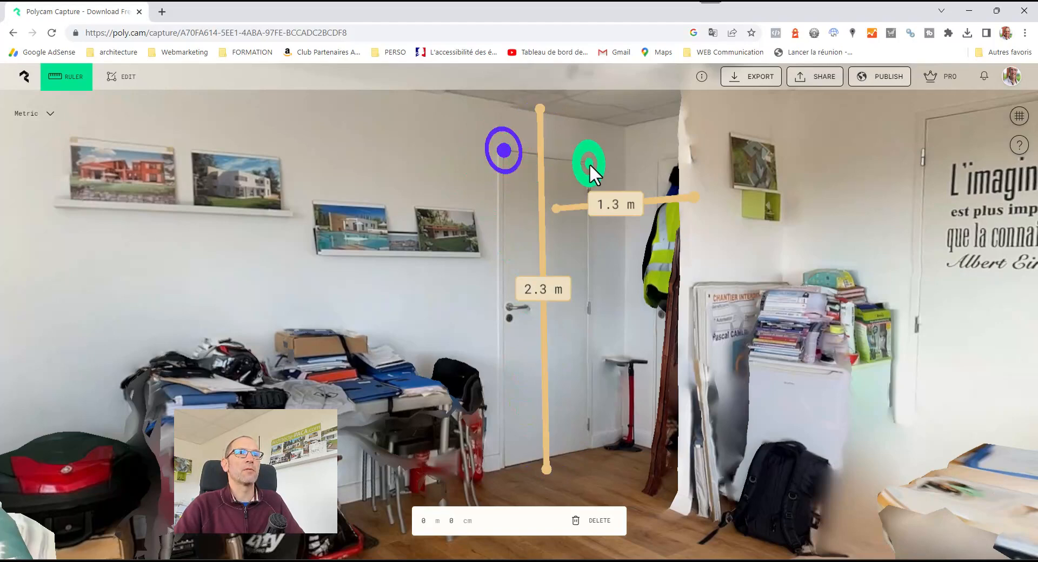
click(589, 163)
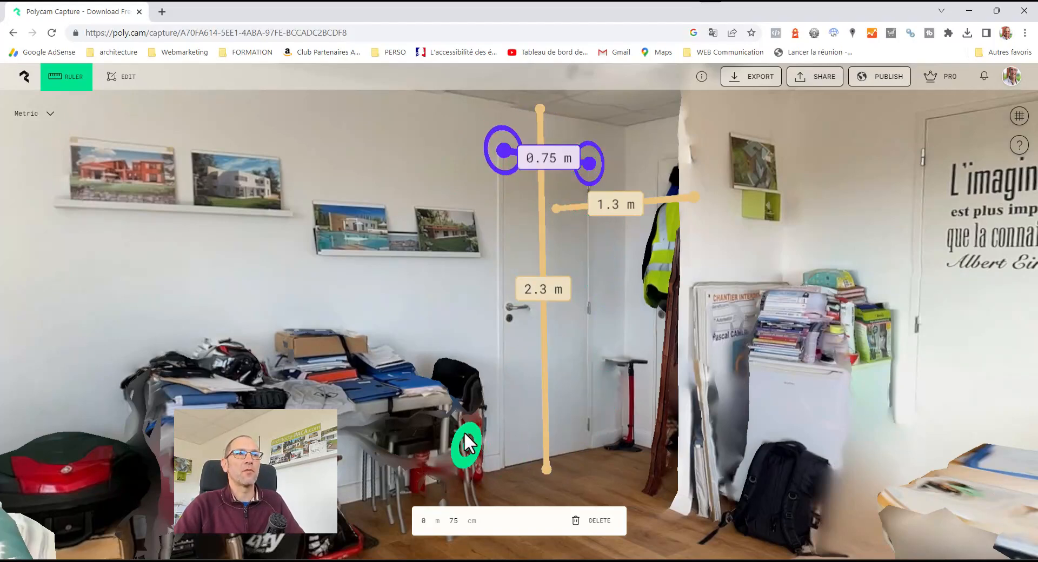
drag(406, 321, 613, 307)
scroll(333, 264, down, 2)
drag(506, 275, 414, 310)
drag(289, 297, 357, 209)
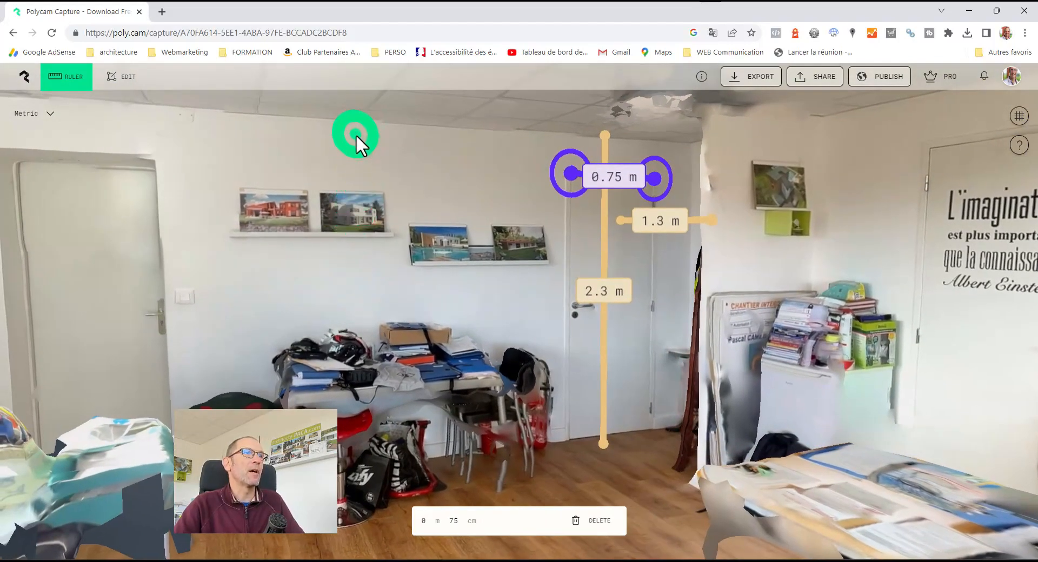
click(355, 116)
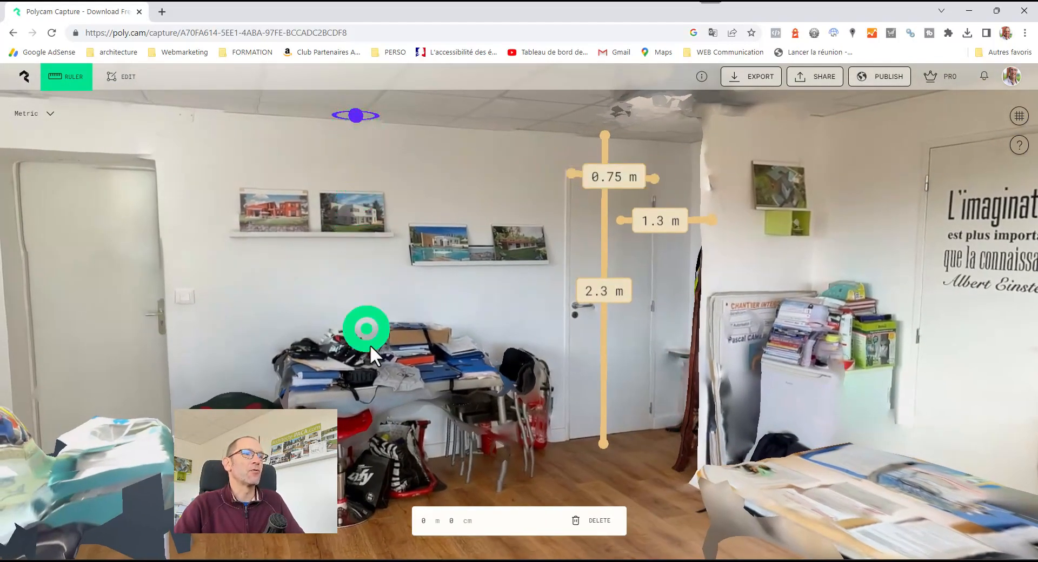
click(397, 327)
- Measure the room's floor-to-ceiling height beside the picture shelf, near the recessed doorway
drag(500, 245, 510, 270)
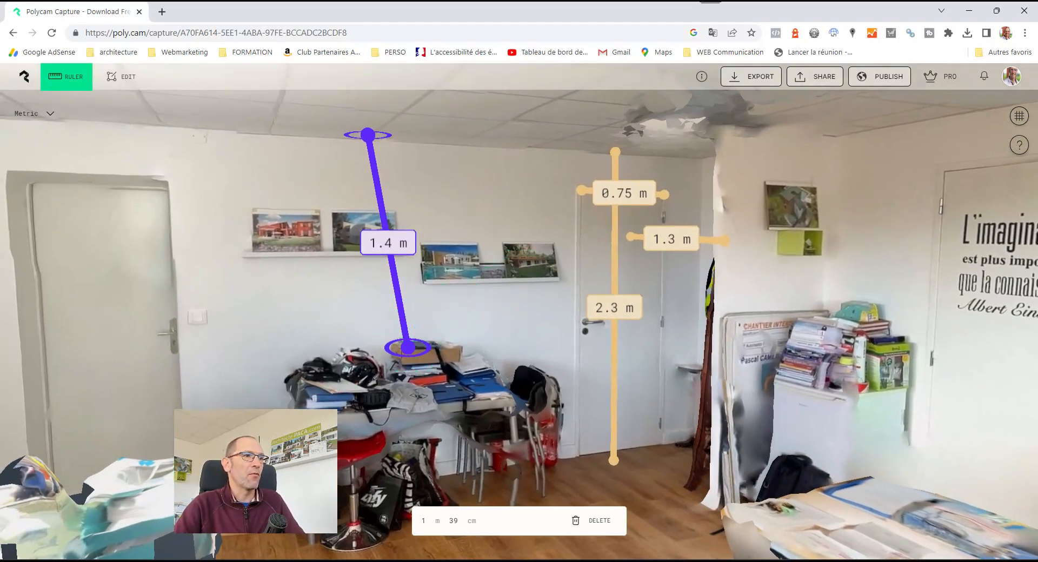
click(273, 548)
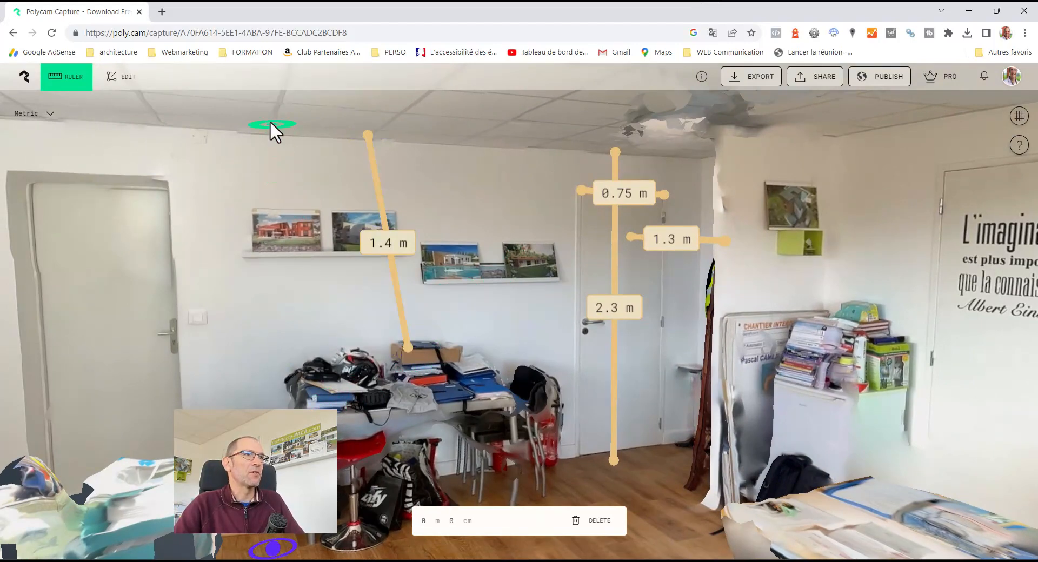
click(257, 115)
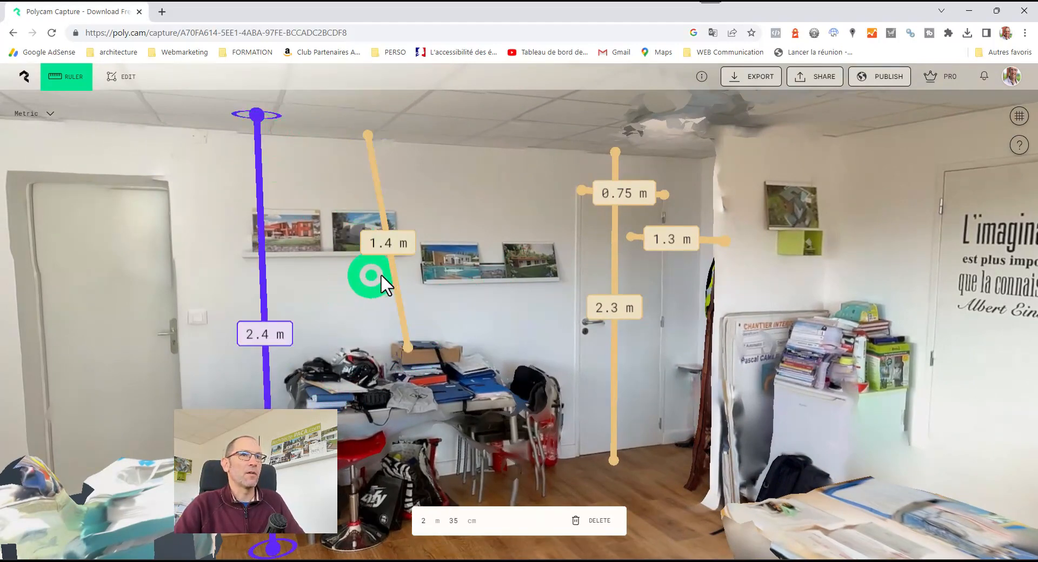
- Measure the width of the recessed doorway near its top, from one side to the other
drag(384, 260, 433, 289)
right_drag(431, 287, 407, 281)
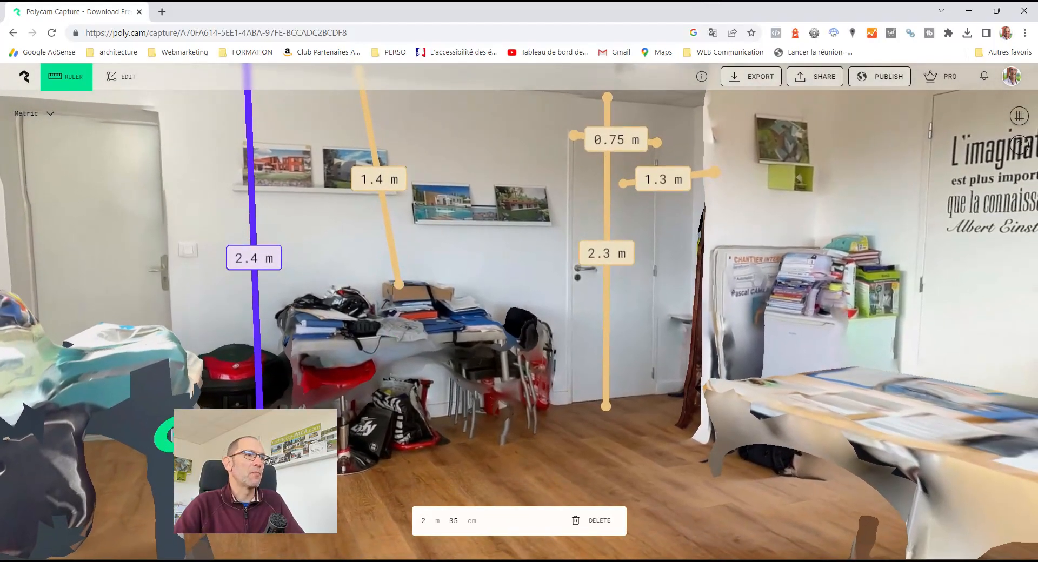
right_drag(270, 387, 431, 549)
right_drag(323, 537, 338, 456)
drag(327, 508, 433, 481)
click(338, 243)
drag(403, 307, 485, 316)
drag(562, 343, 686, 322)
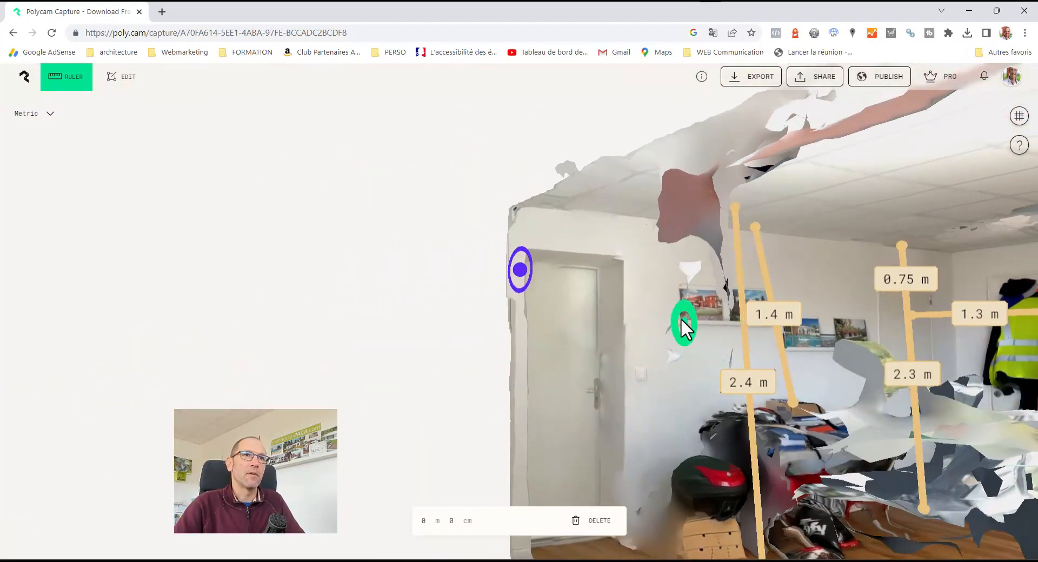
click(612, 287)
- Measure the recessed doorway's width again lower down, and return to the list of captures
drag(625, 353, 193, 324)
scroll(146, 293, up, 5)
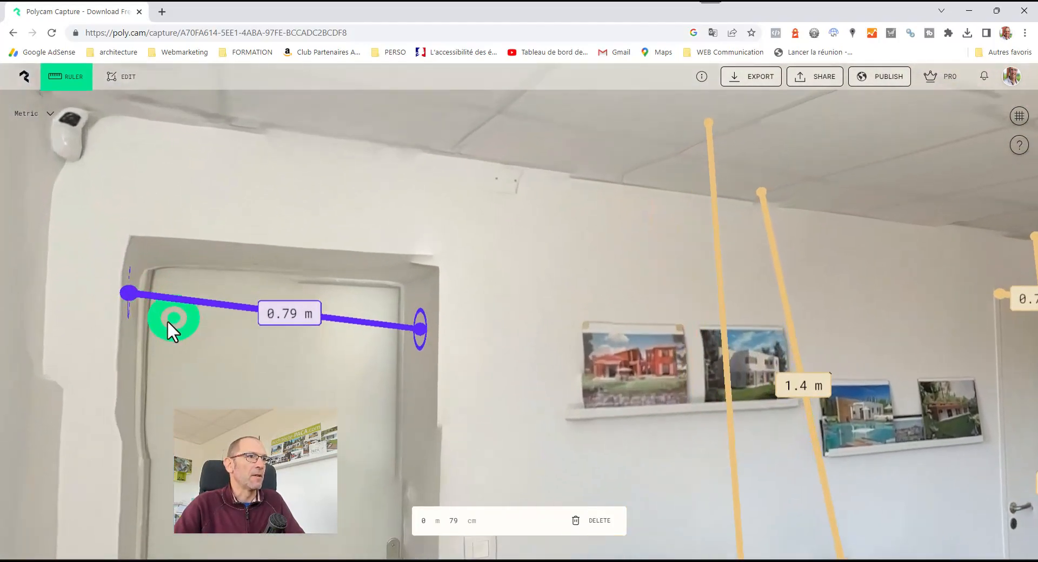
click(128, 468)
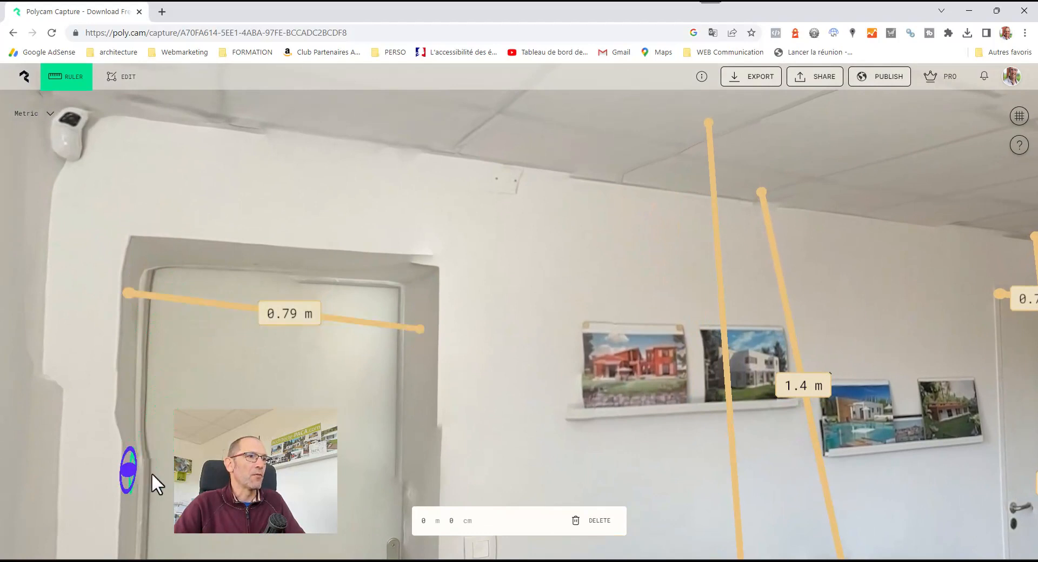
click(426, 475)
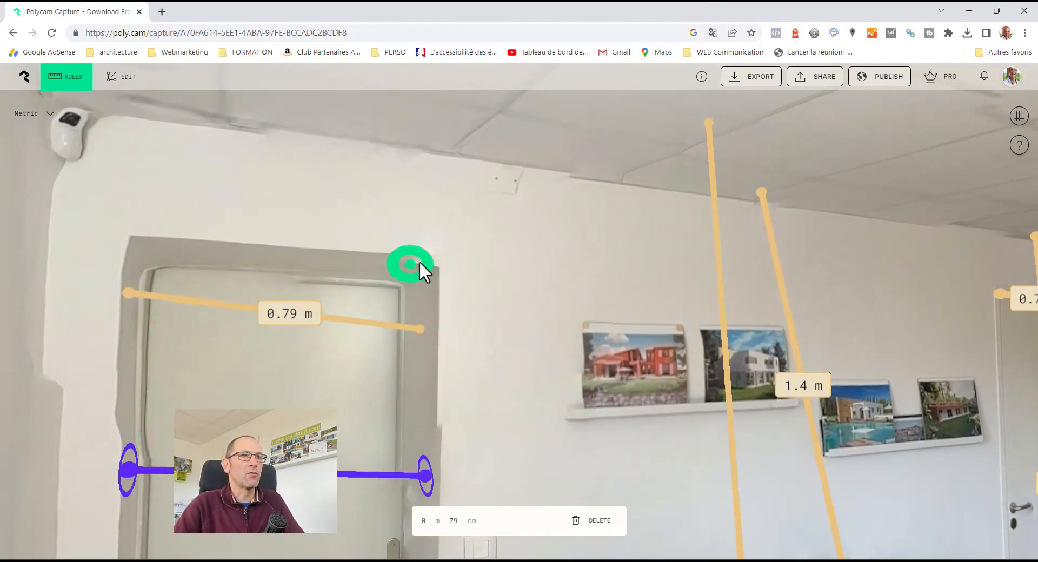
scroll(514, 301, down, 5)
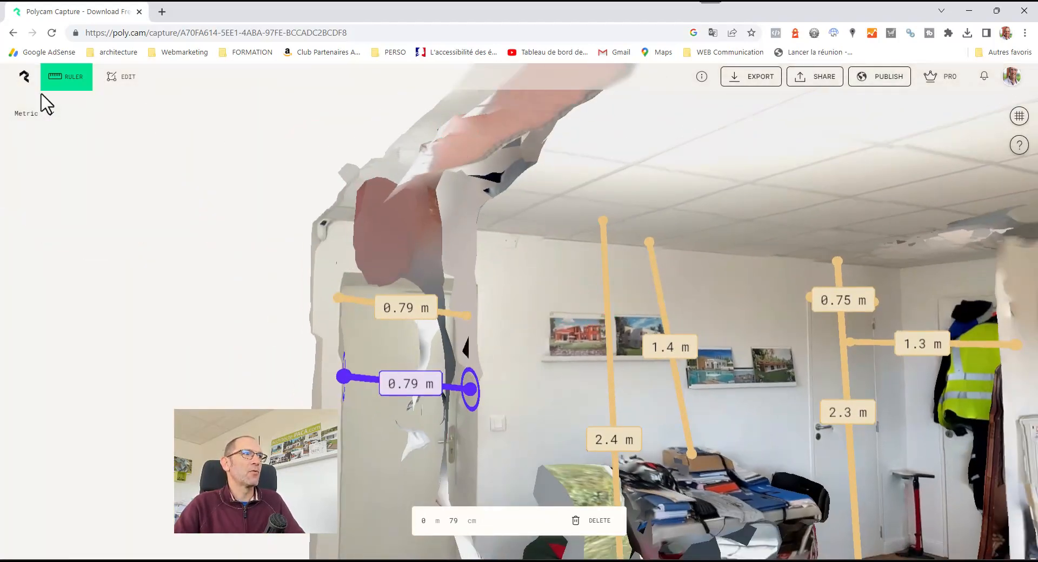
click(25, 77)
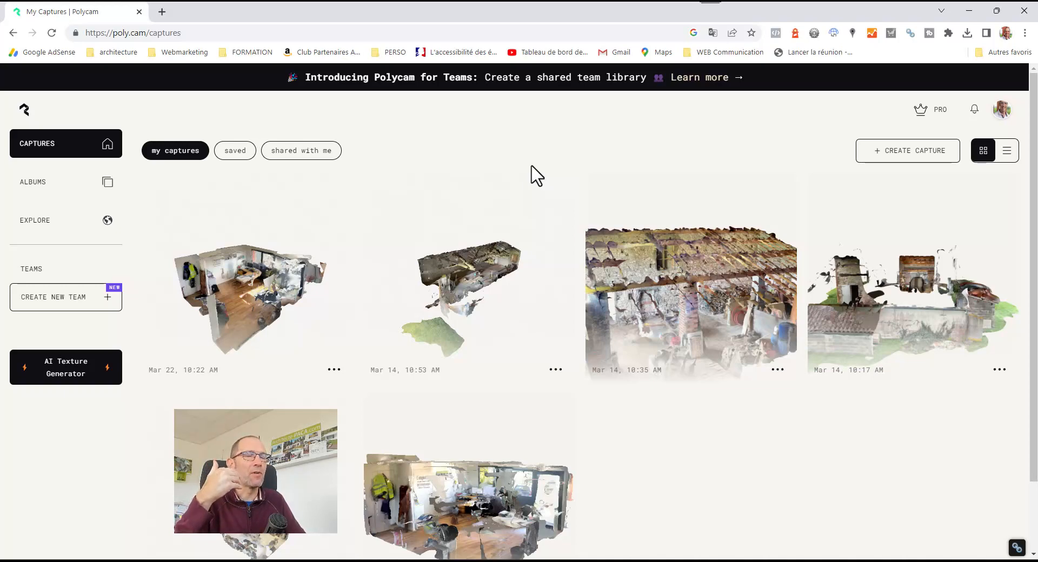
- Search the web for blk360 in a new tab and look over the sttl-topographie.com page of Leica BLK scanners
click(162, 11)
text(blk360)
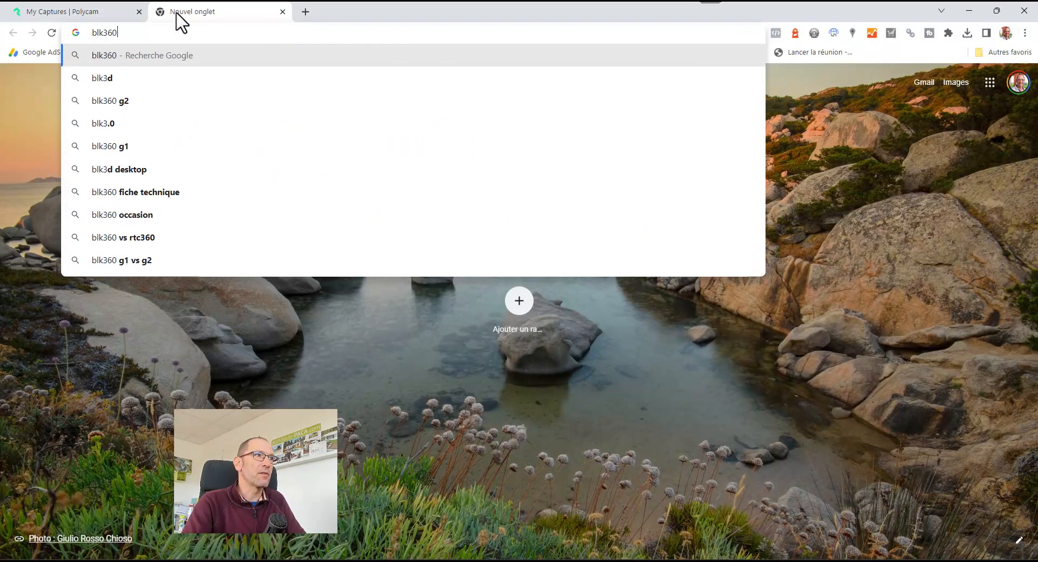
key(Return)
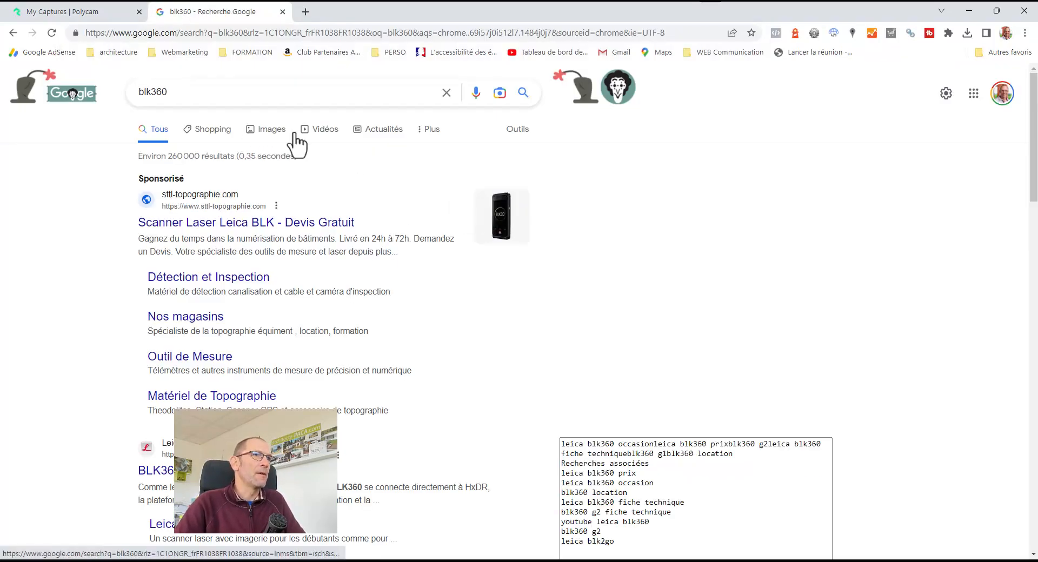
click(247, 240)
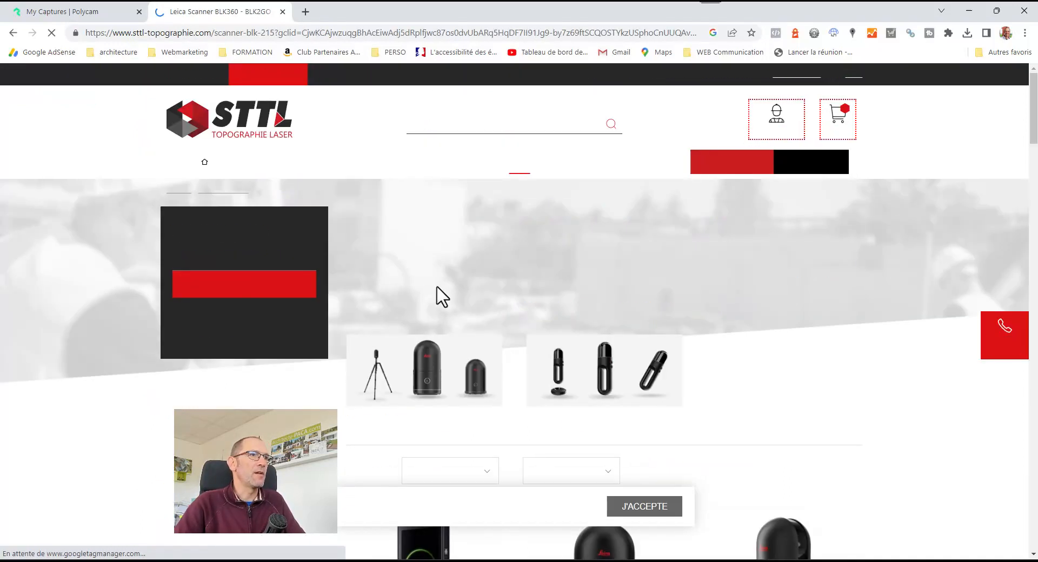
scroll(379, 335, down, 4)
scroll(405, 285, up, 3)
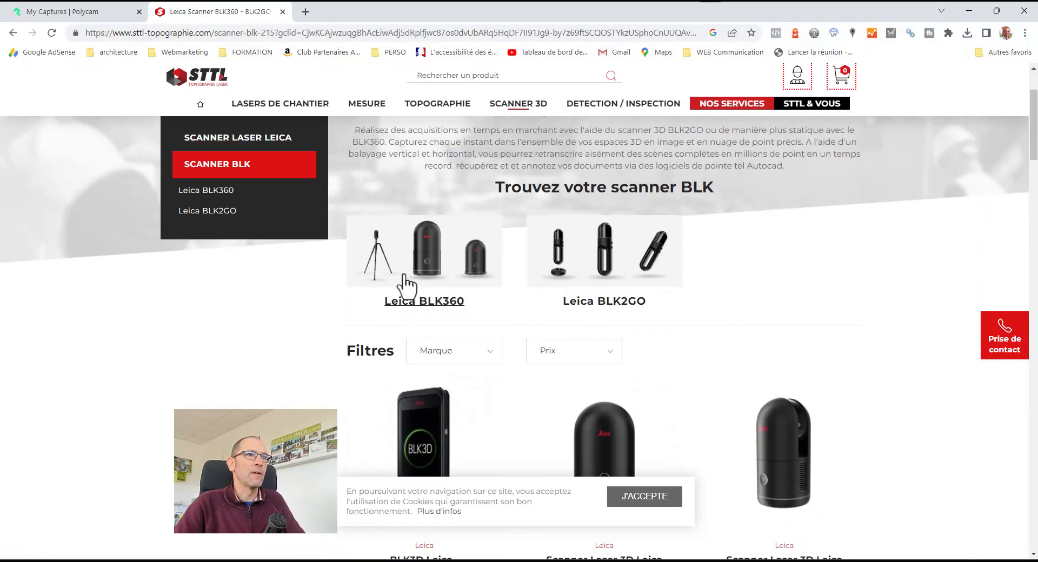
- Review the Leica BLK360 scanners, accessories and their prices on the STTL site, and return to the Polycam captures
click(419, 277)
scroll(419, 290, down, 3)
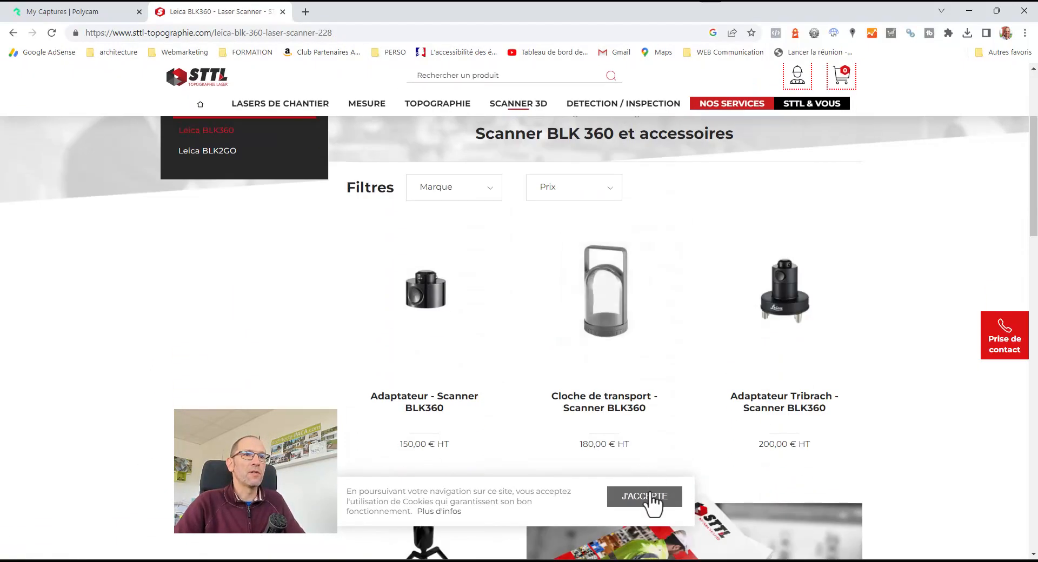
scroll(414, 412, down, 3)
scroll(325, 335, up, 3)
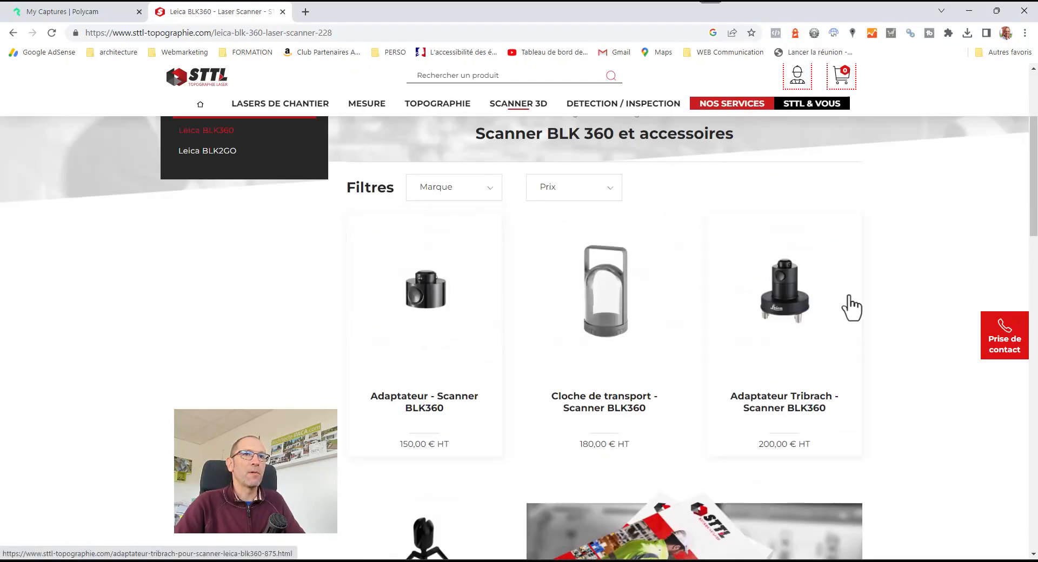
scroll(864, 287, down, 7)
scroll(900, 277, down, 8)
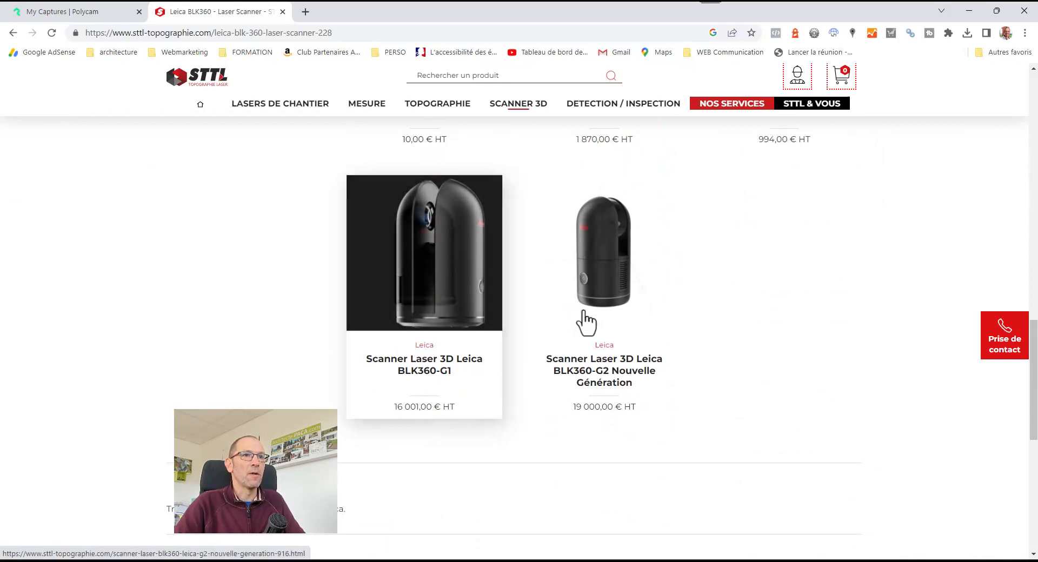
scroll(789, 338, up, 2)
scroll(905, 316, up, 7)
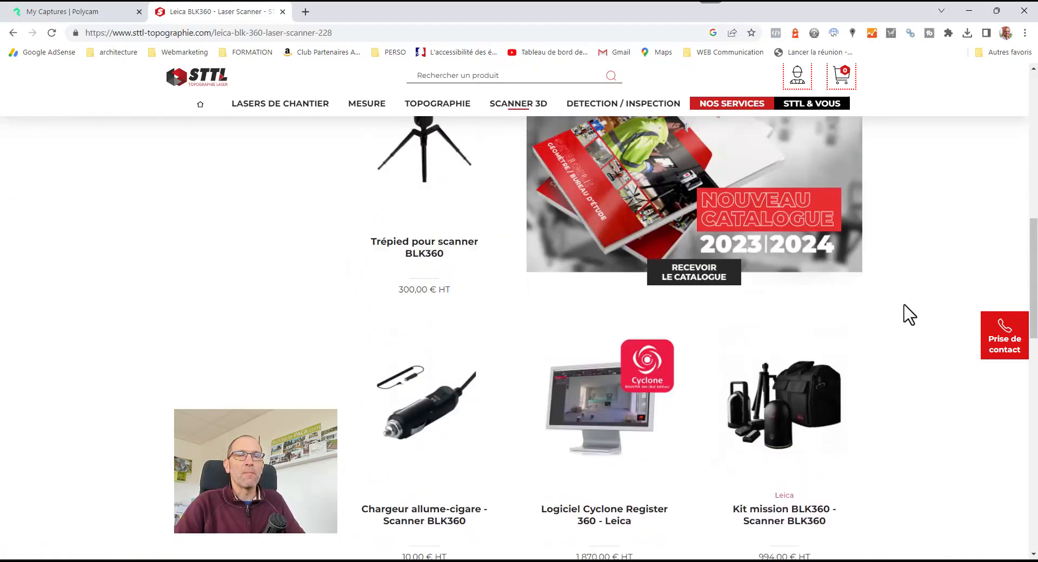
click(86, 12)
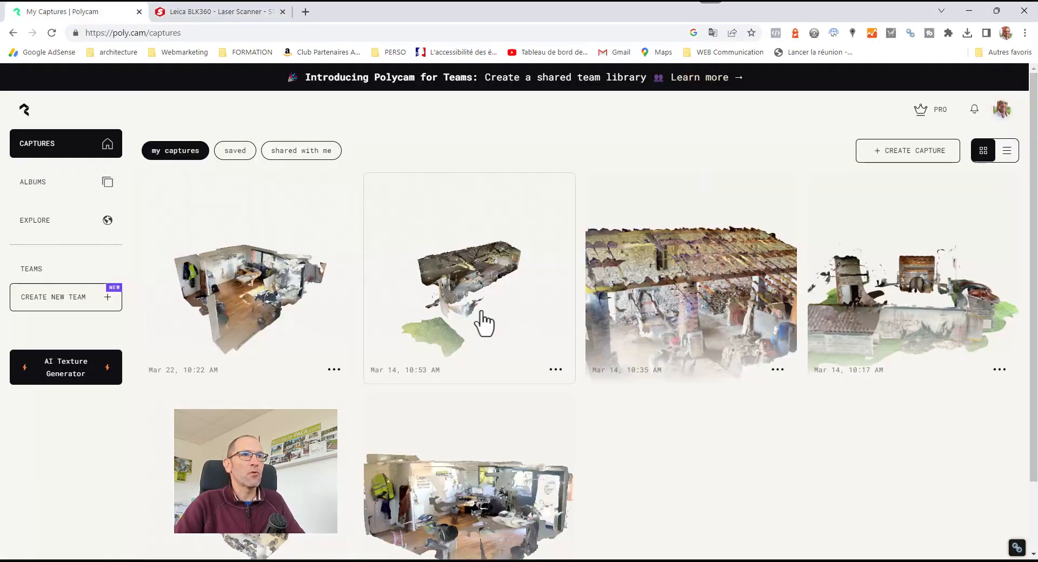